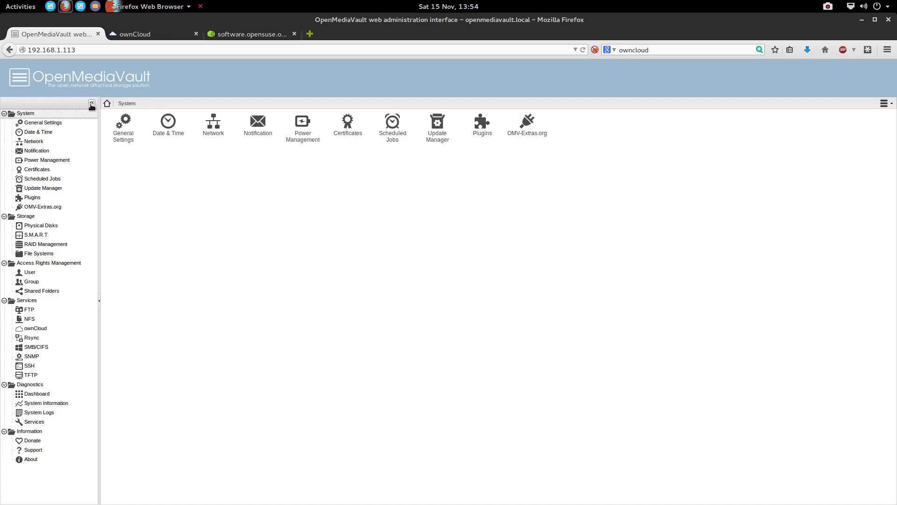
Step: Confirm ownCloud shows version 6.0.4 in its admin page, then return to OpenMediaVault
click(150, 32)
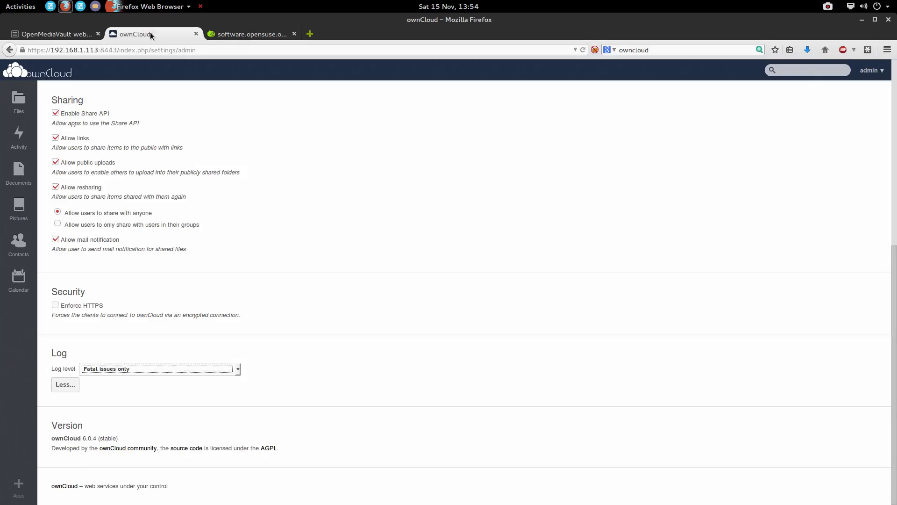
drag(53, 434, 103, 435)
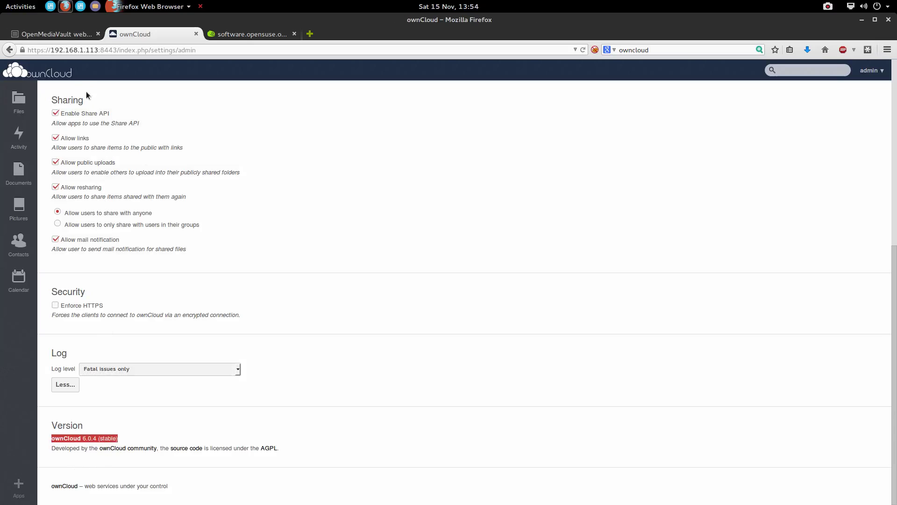
click(63, 36)
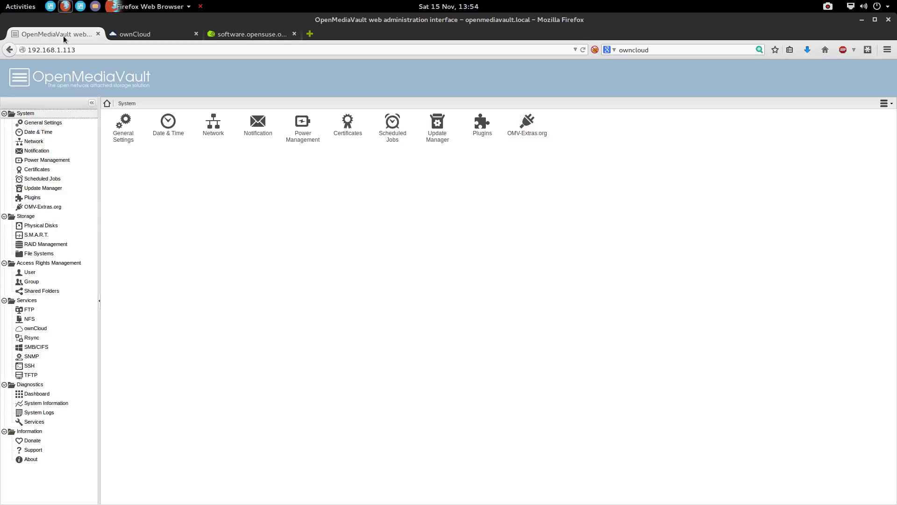
Step: Run an update check in Update Manager, then view ownCloud service settings on port 8443
click(58, 189)
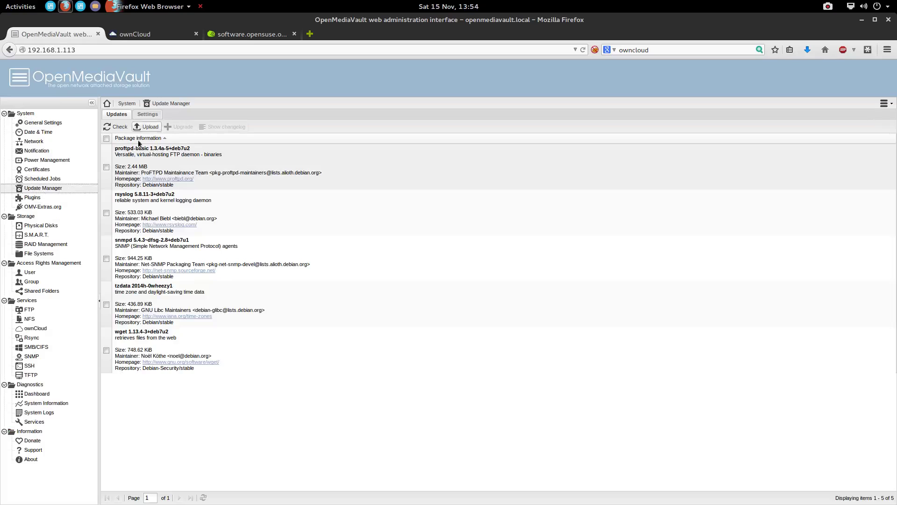
click(117, 127)
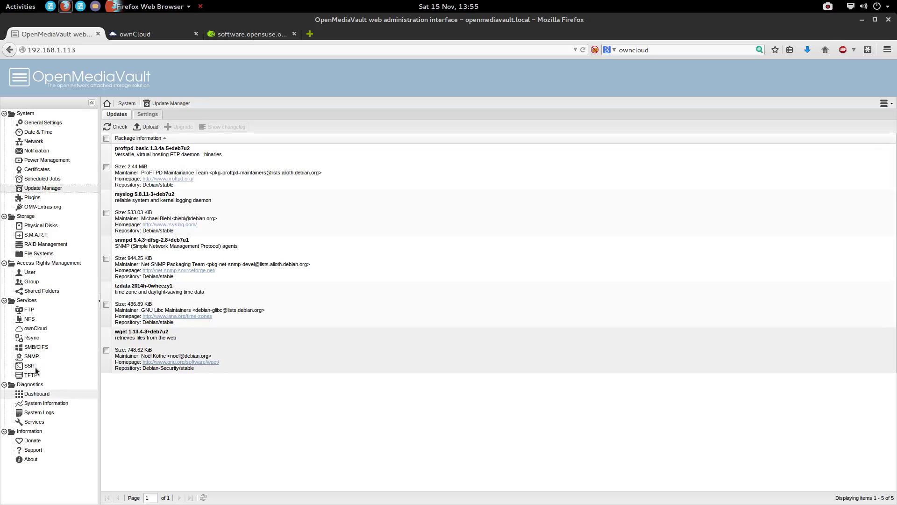
click(56, 331)
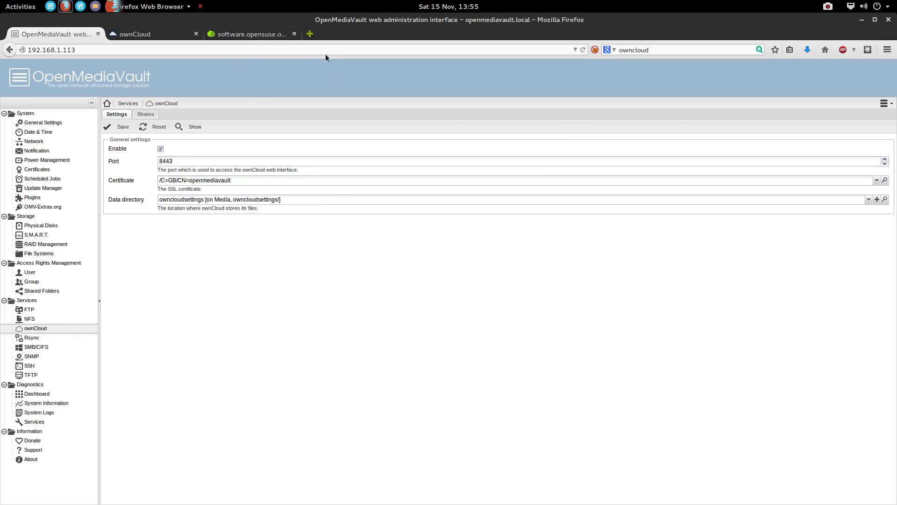
click(242, 38)
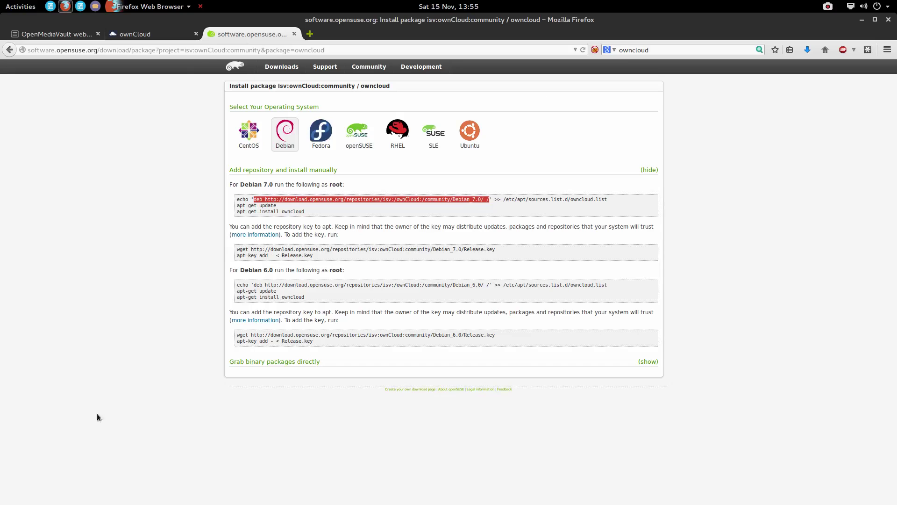
click(284, 148)
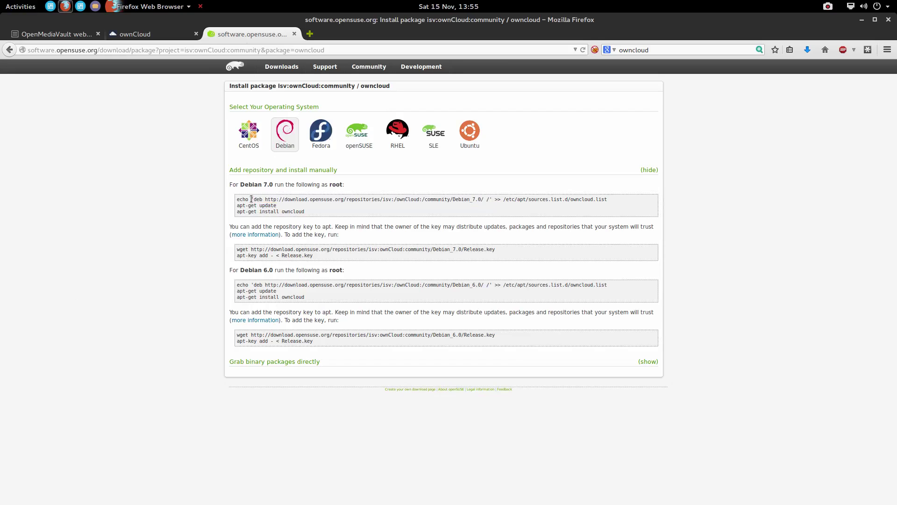
drag(252, 199, 490, 201)
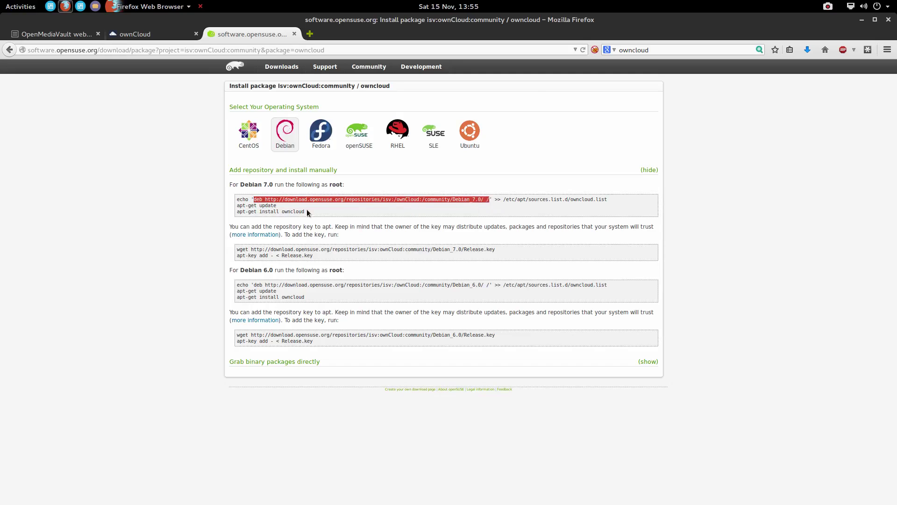
right_click(263, 201)
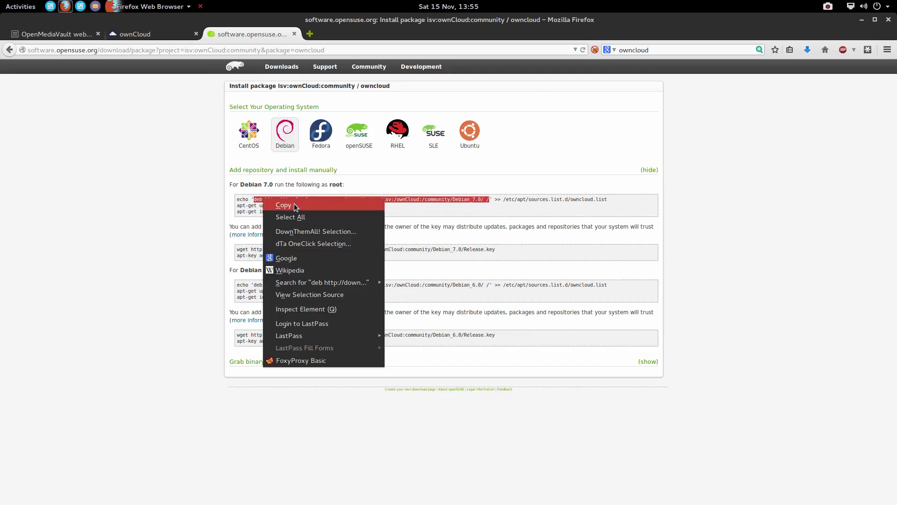
click(282, 205)
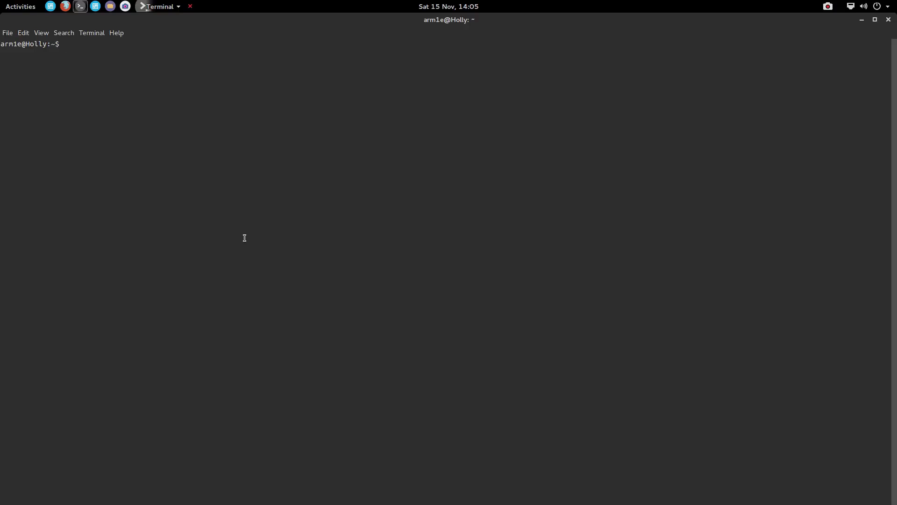
text(ssh )
text(192.168.)
text(1.113)
text( -)
text(p 5)
text(555)
Step: SSH into 192.168.1.113 on port 5555 with the password, then switch to root via su
key(Return)
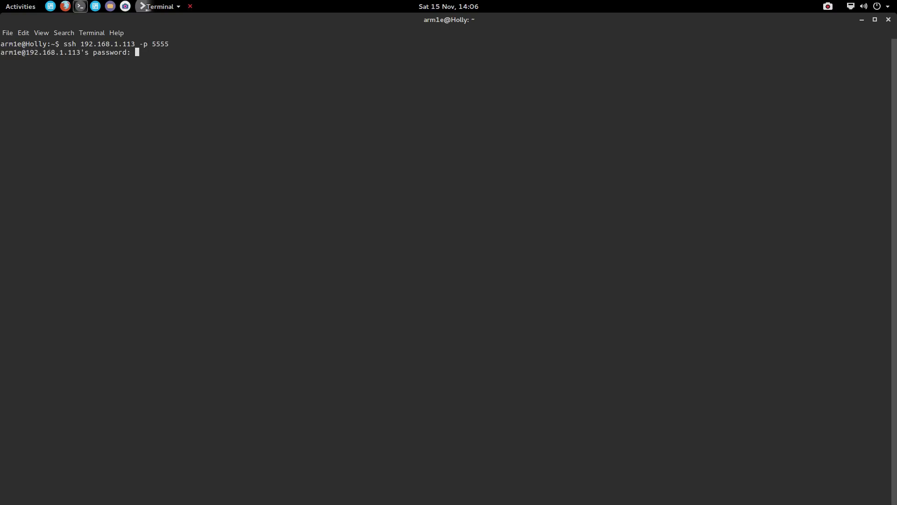
key(Return)
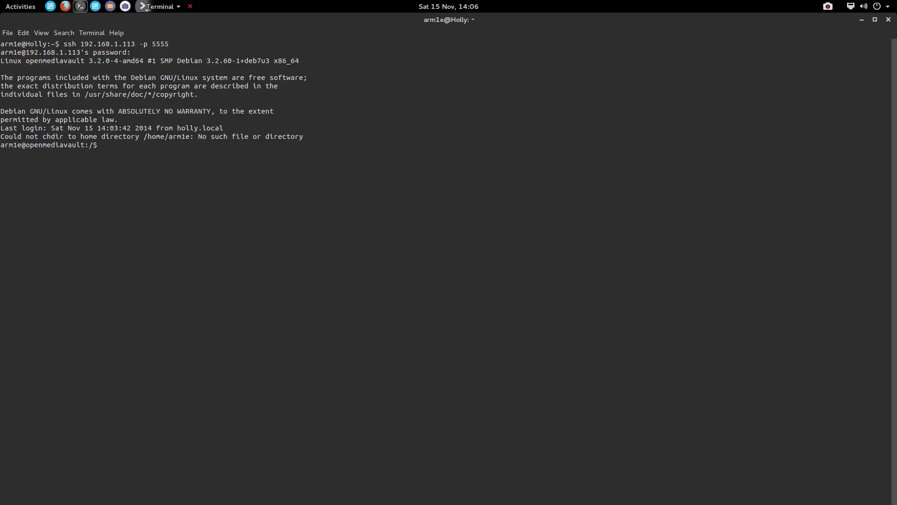
text(su)
key(Return)
key(Return)
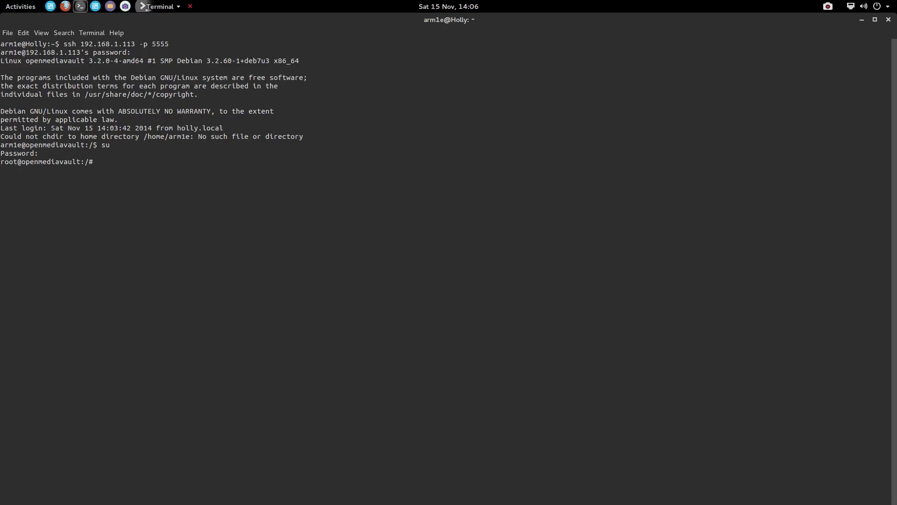
text(nano /etc/apt/sources.list.d/openmediavault.list)
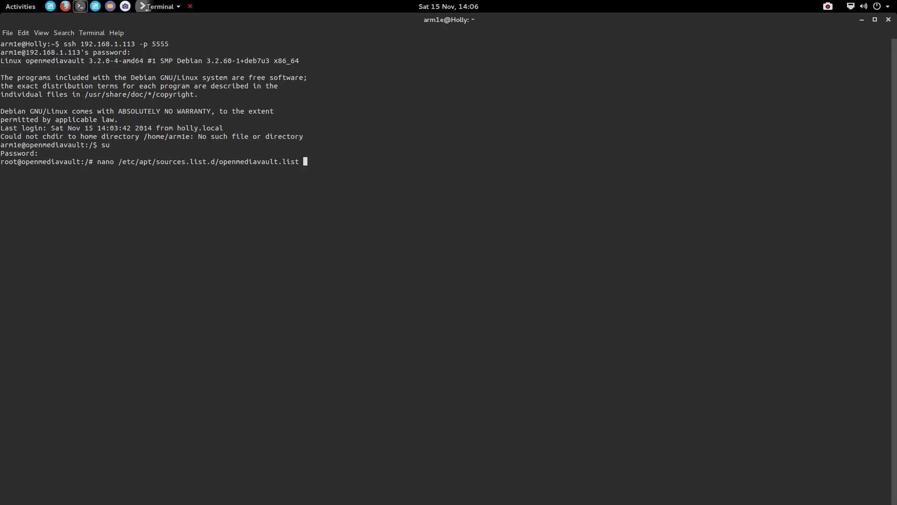
Step: Open /etc/apt/sources.list.d/openmediavault.list in nano and append a '#owncloud 7' line
key(Return)
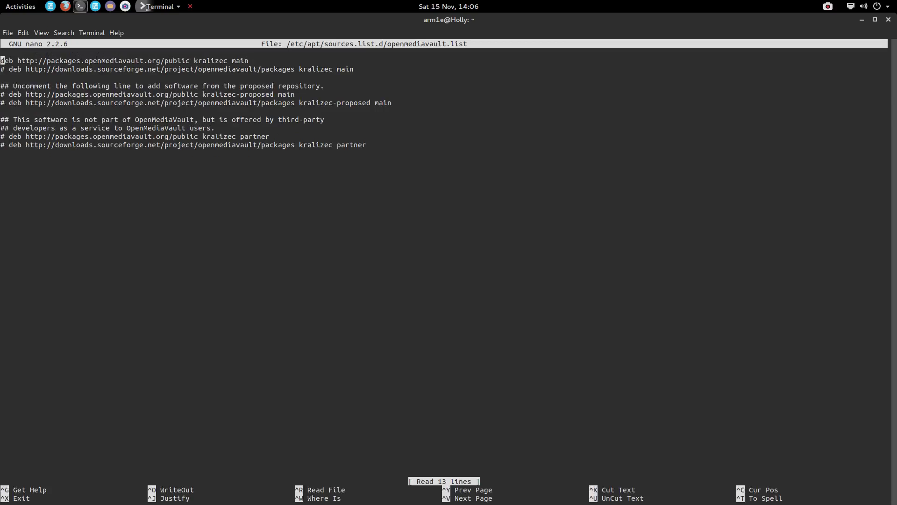
key(Down)
key(Down)
key(Down)
key(Down)
key(Down)
key(Down)
key(Down)
key(Down)
key(Down)
key(Down)
key(Down)
text(o)
key(BackSpace)
text(#own)
text(cloud 7)
key(Return)
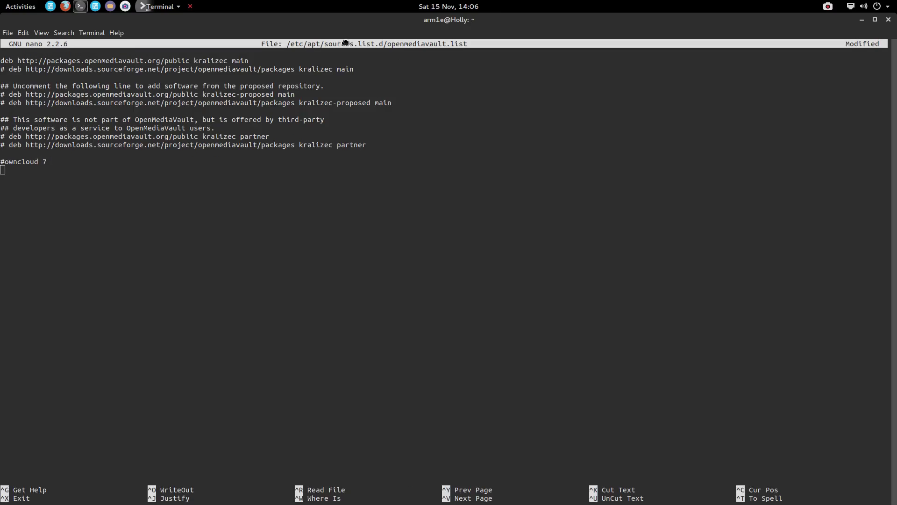
Step: Copy the Debian_7.0 repository line into nano, then erase the garbled paste
drag(346, 20, 184, 44)
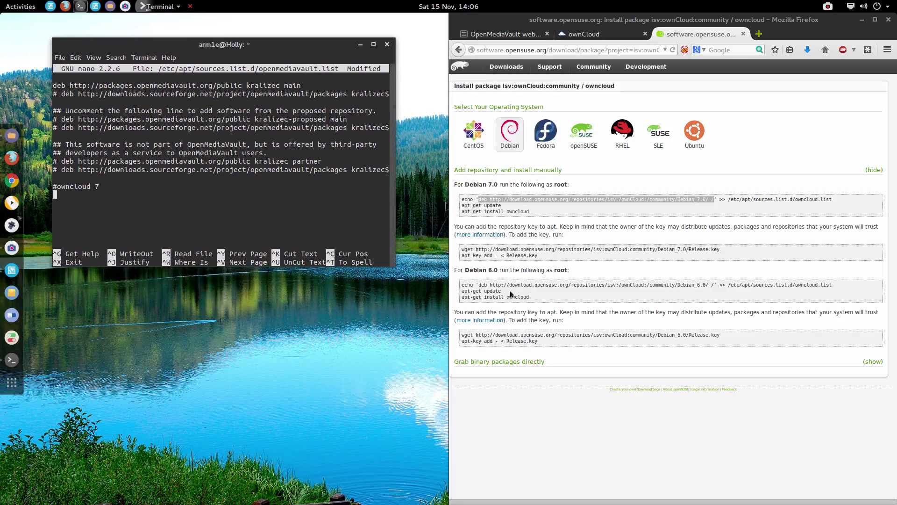
right_click(581, 201)
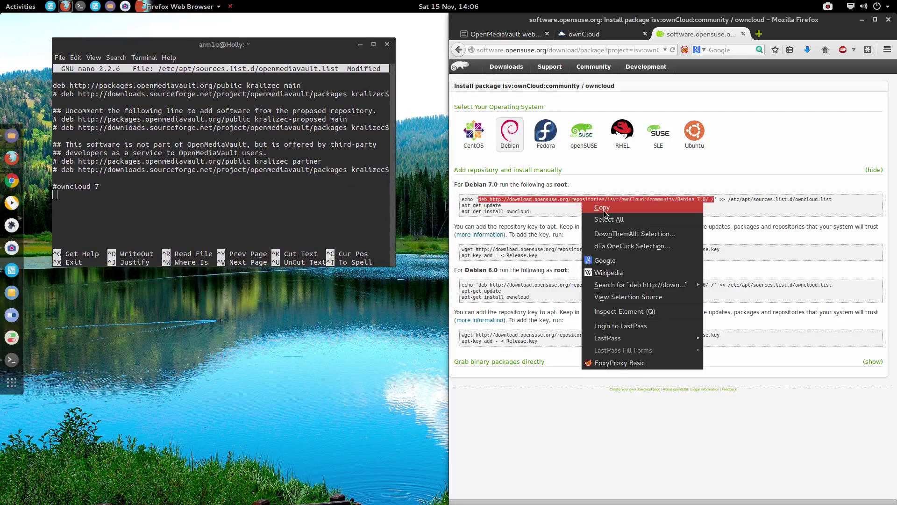
click(604, 211)
click(120, 212)
right_click(92, 212)
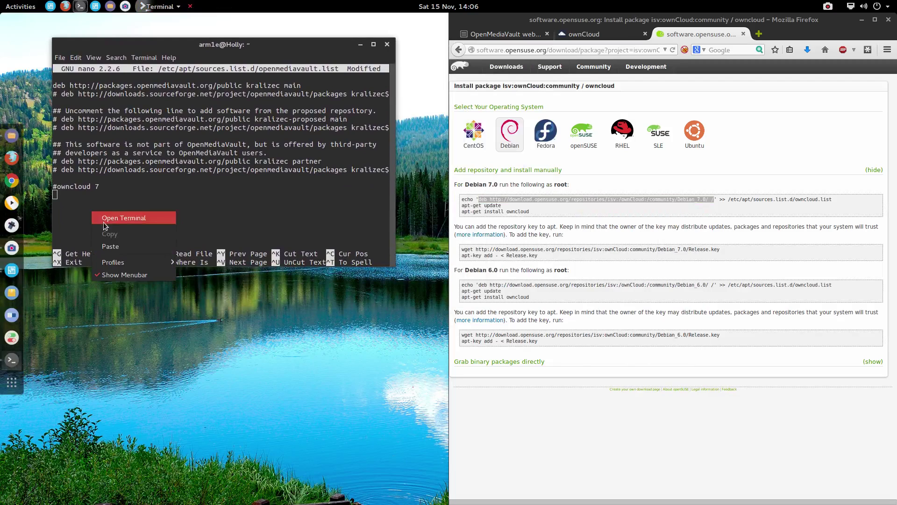
click(111, 245)
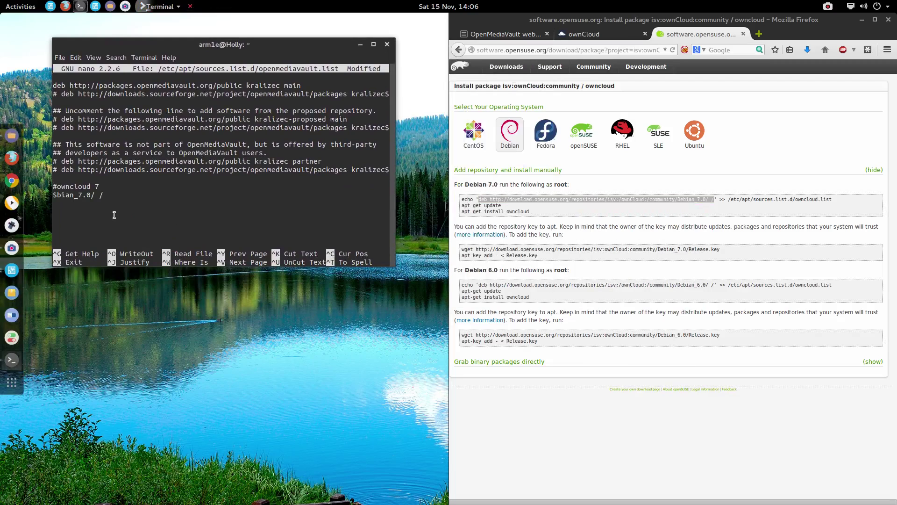
triple_click(109, 198)
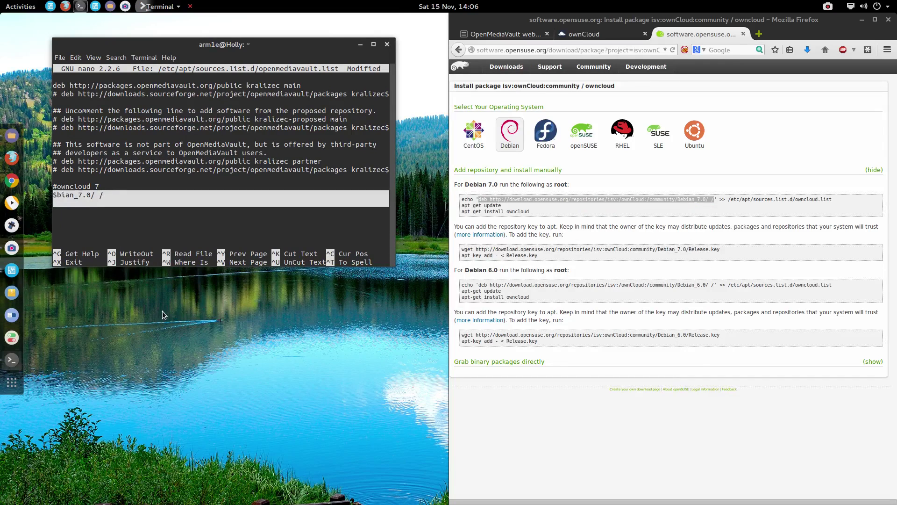
key(Left)
key(Left)
key(Left)
key(Left)
key(Left)
key(Left)
key(Left)
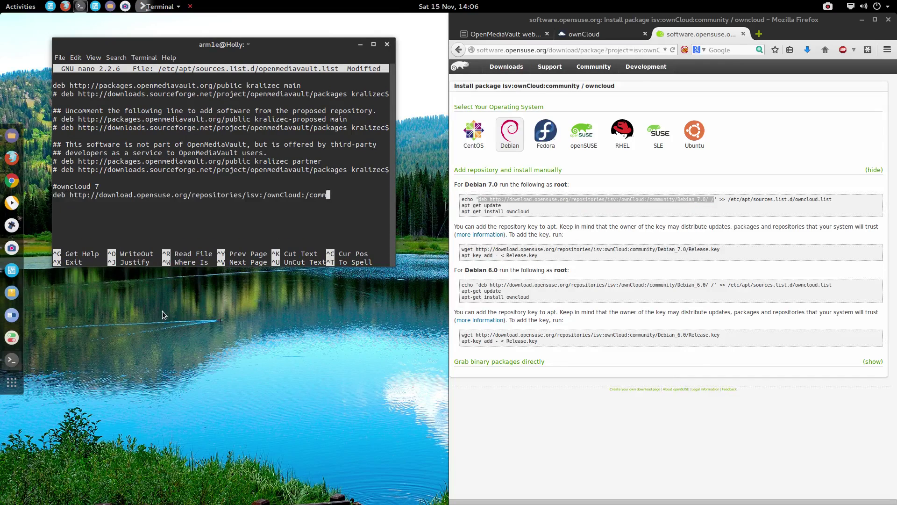
key(BackSpace)
key(BackSpace)
key(BackSpace)
key(BackSpace)
key(BackSpace)
key(BackSpace)
key(BackSpace)
key(BackSpace)
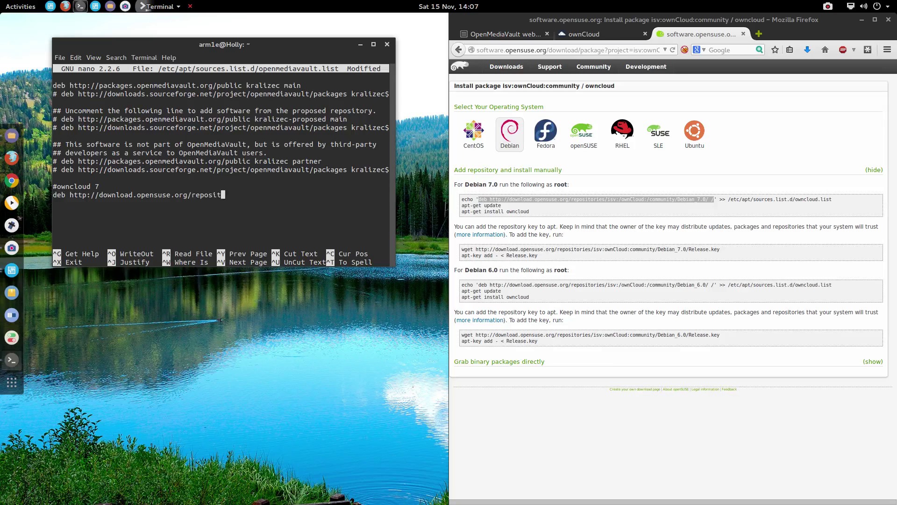
key(BackSpace)
key(BackSpace)
key(BackSpace)
key(BackSpace)
key(BackSpace)
key(BackSpace)
key(BackSpace)
key(BackSpace)
key(BackSpace)
key(BackSpace)
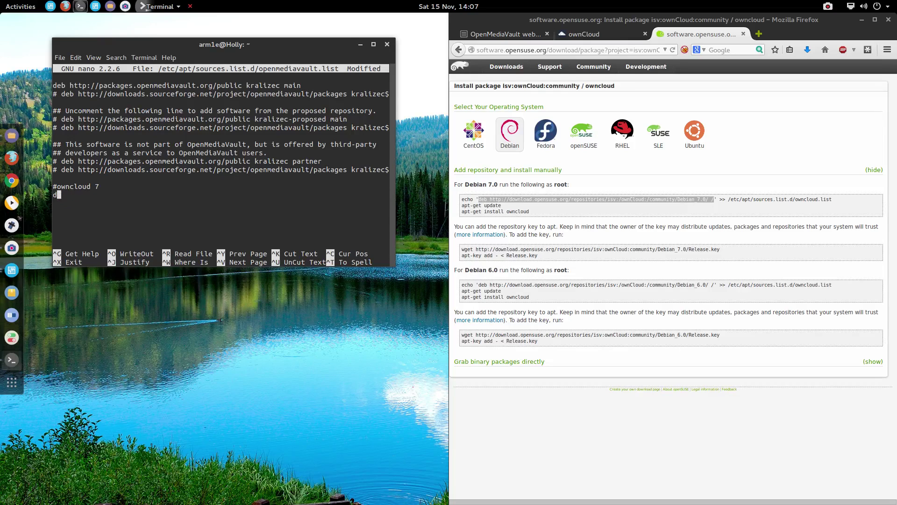
key(BackSpace)
Step: Paste the full Debian_7.0 deb line under '#owncloud 7' and save openmediavault.list
click(373, 45)
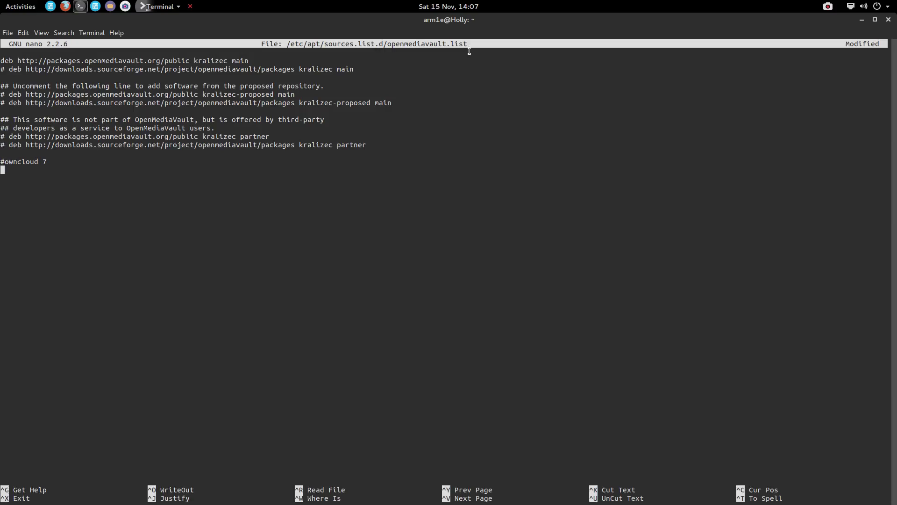
key(ctrl+shift+v)
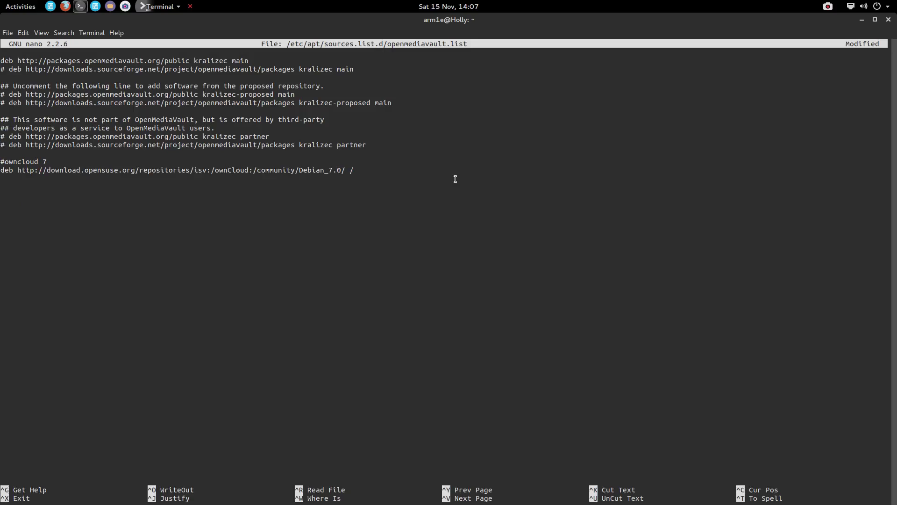
key(Return)
key(ctrl+x)
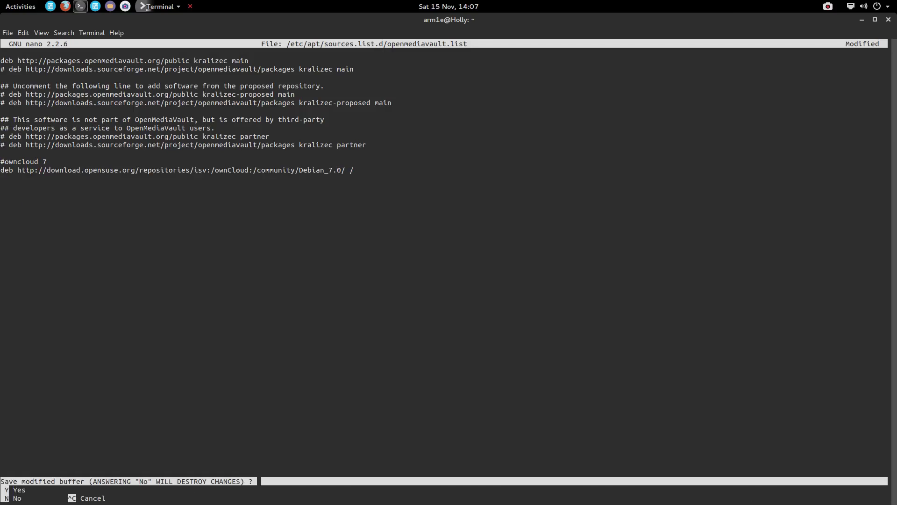
key(y)
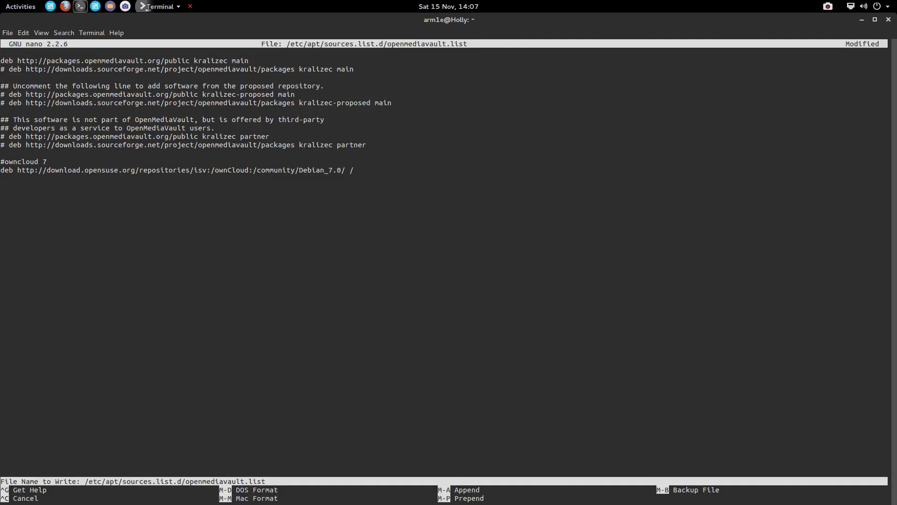
key(Return)
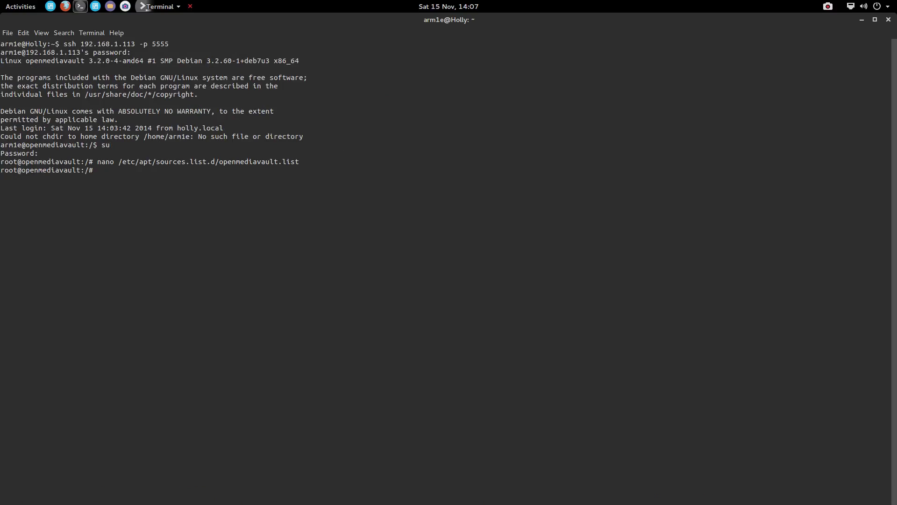
text(sud)
text(o apt-)
text(get update)
Step: Run sudo apt-get update, which warns about the missing opensuse.org public key
key(Return)
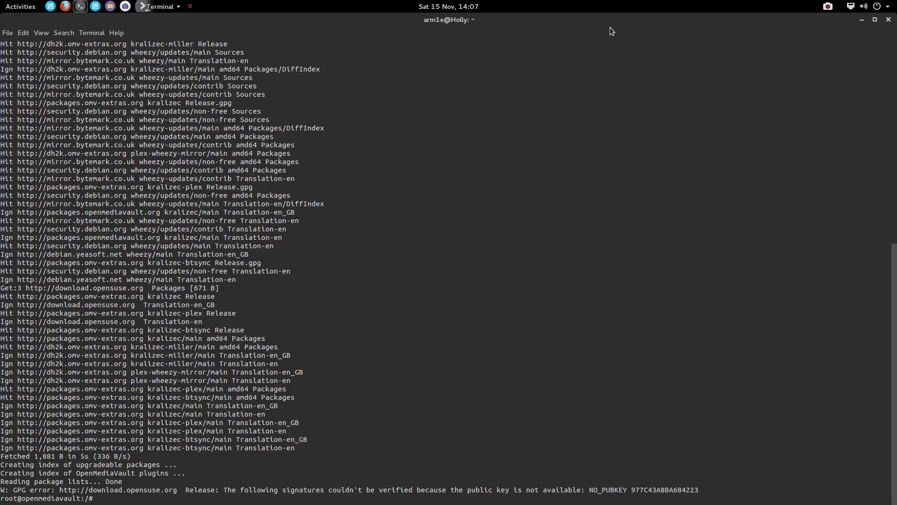
Step: Copy the wget and apt-key Release.key commands from the page and run them
key(super+Down)
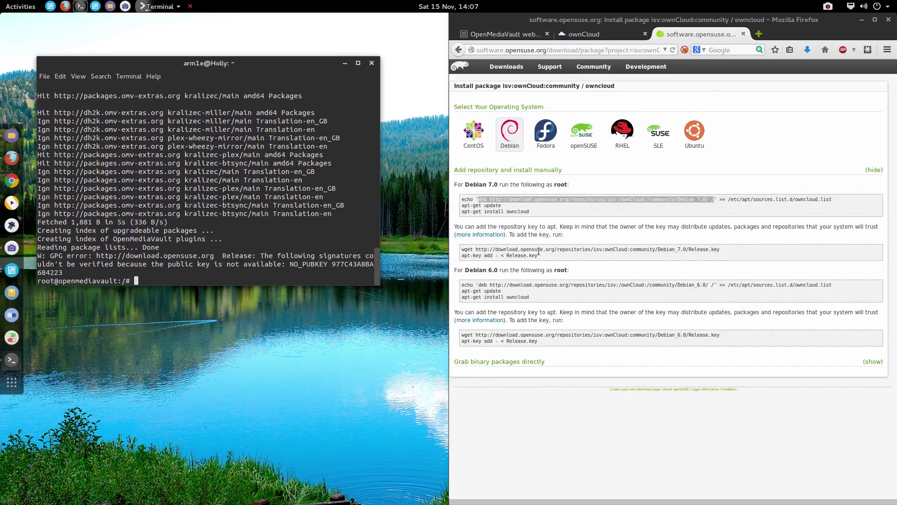
drag(540, 255, 461, 249)
right_click(490, 250)
click(493, 258)
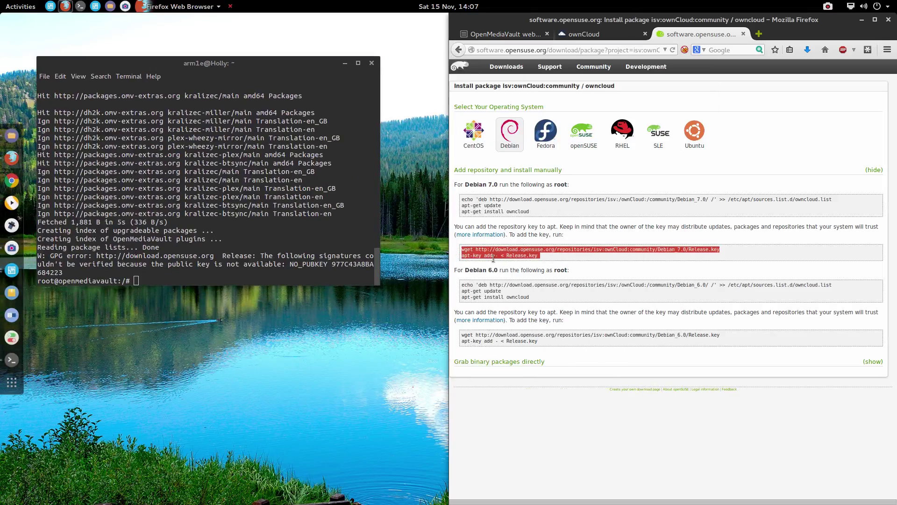
click(176, 281)
right_click(174, 280)
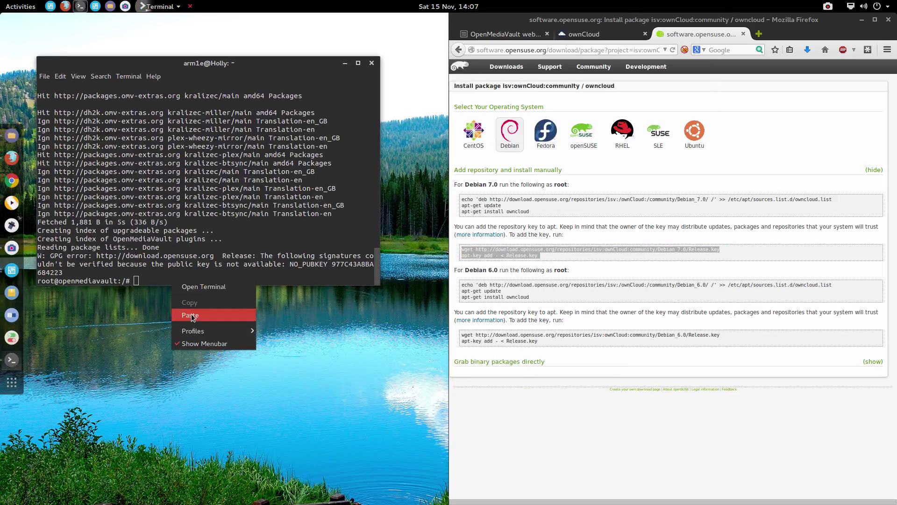
click(195, 315)
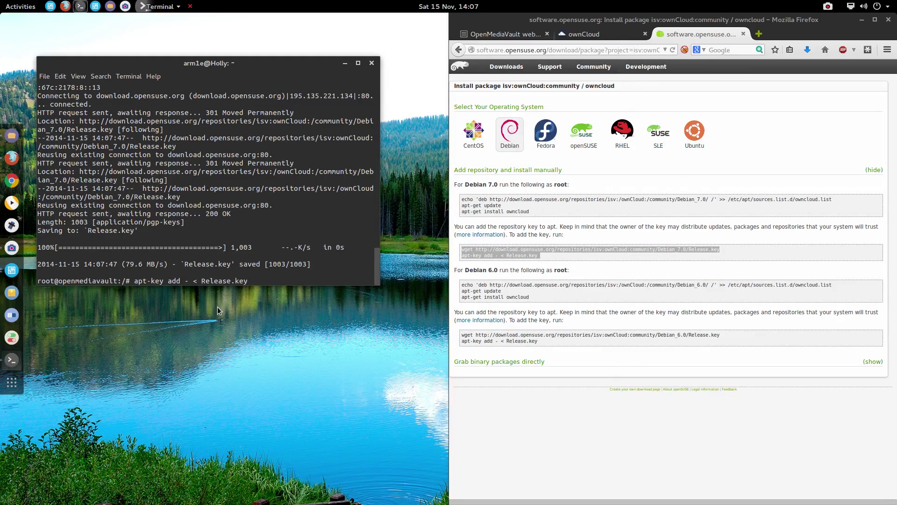
key(Return)
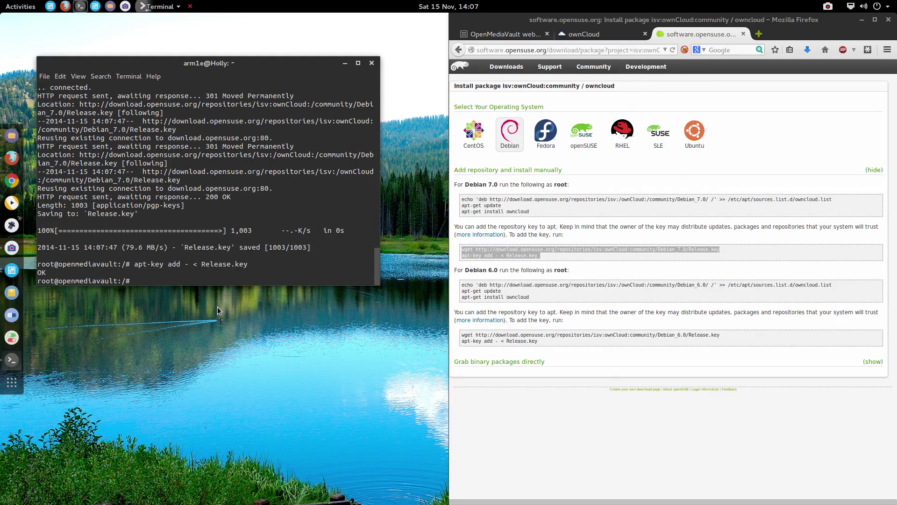
Step: Rerun sudo apt-get update from the command history
key(Up)
key(Up)
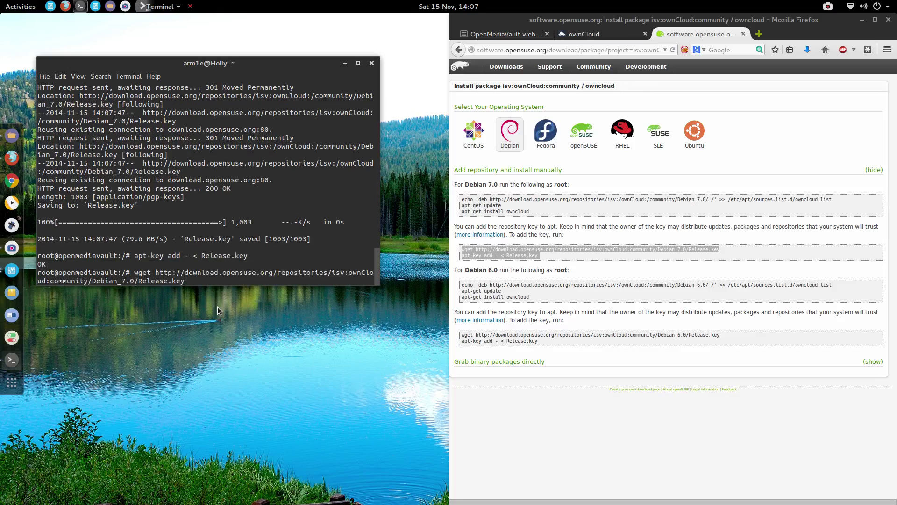
key(Up)
key(Return)
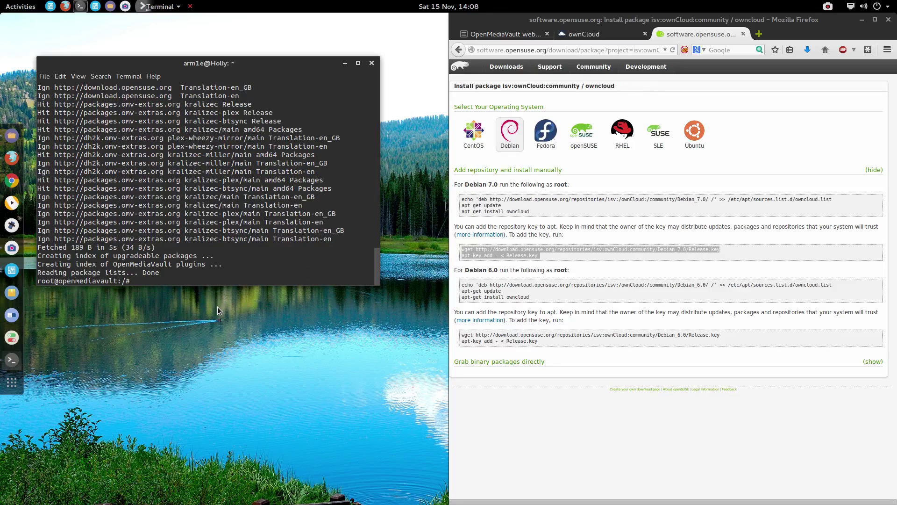
Step: Run apt-get upgrade, review the five listed packages, and answer n to abort
double_click(267, 61)
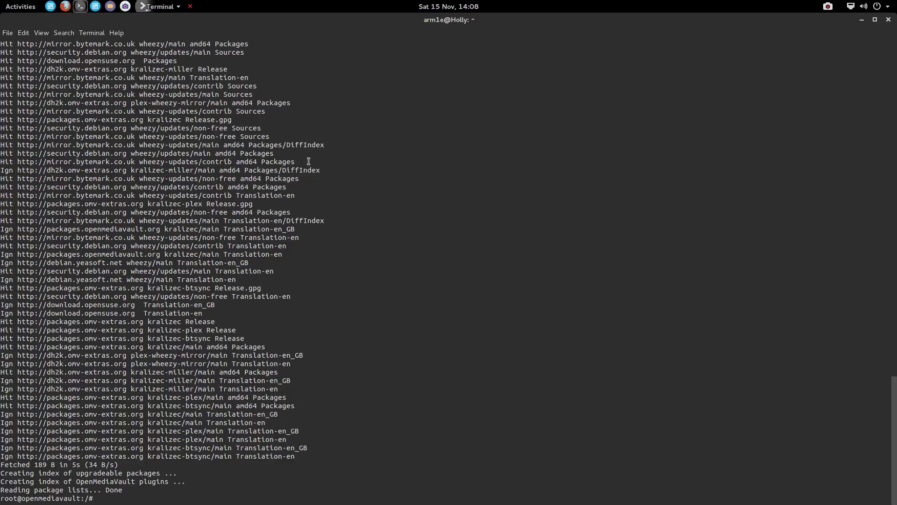
text(sudo ap)
text(t-get up)
text(grade)
key(Return)
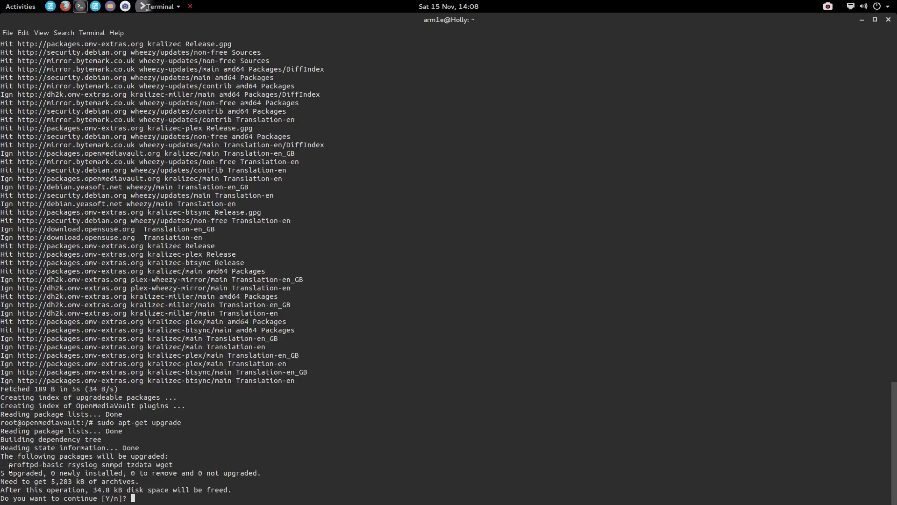
drag(10, 473, 76, 464)
click(172, 459)
drag(172, 459, 7, 465)
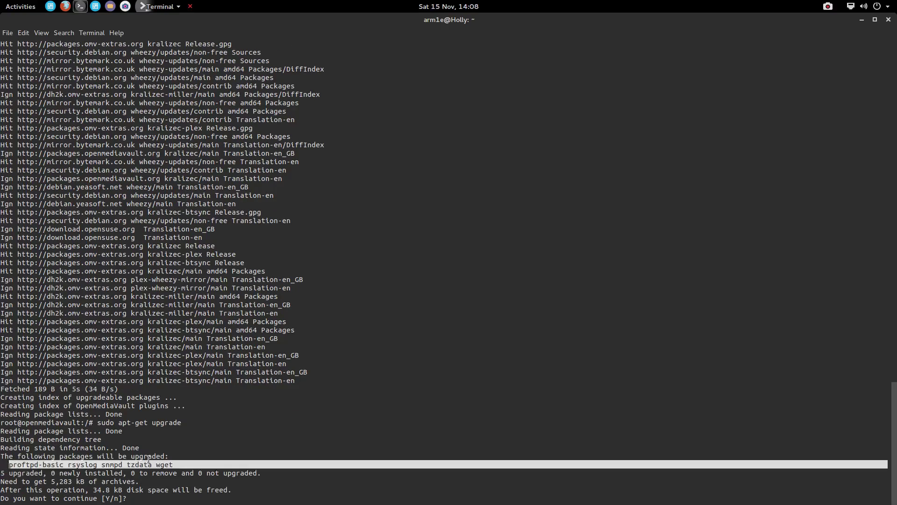
text(n)
key(Return)
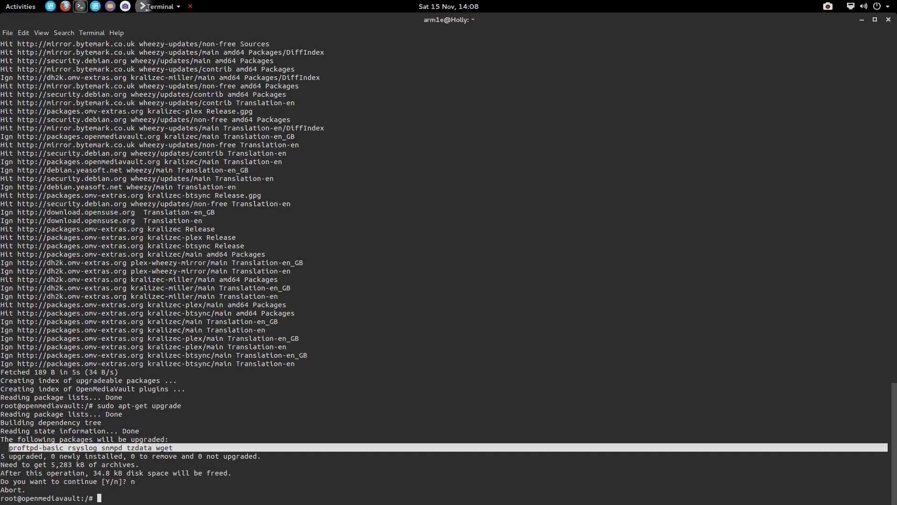
text(n)
text(ano )
text(/)
text(etc/ap)
text(t/)
text(pre)
text(f)
Step: Open /etc/apt/preferences.d/openmediavault.pref in nano, using Tab completion for the path
key(Tab)
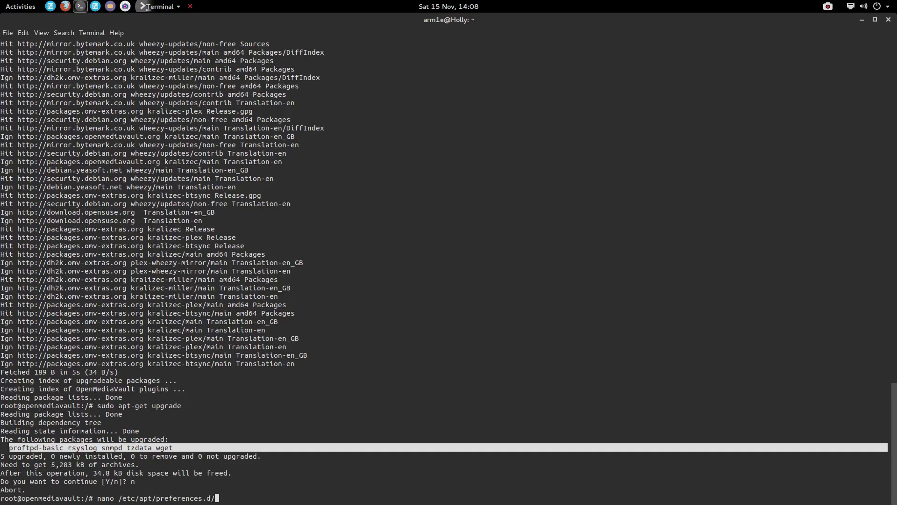
key(Tab)
key(Tab)
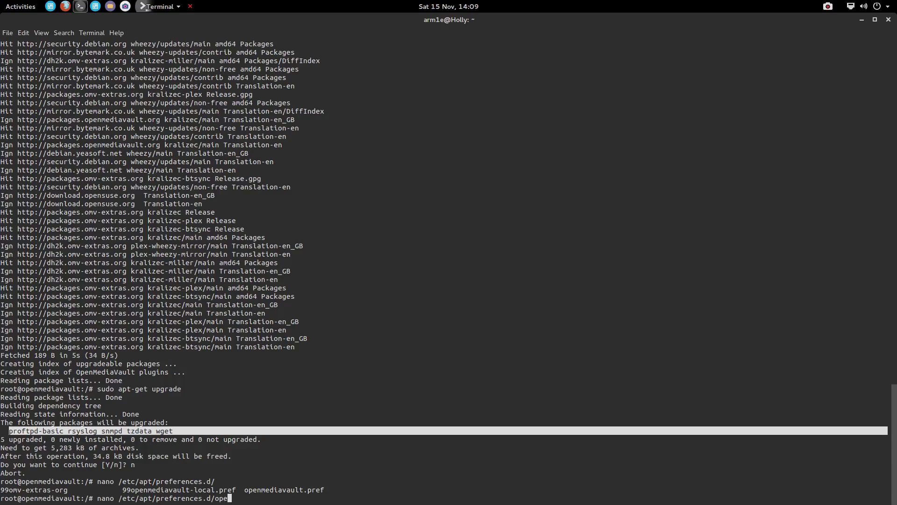
text(o)
key(Tab)
key(Return)
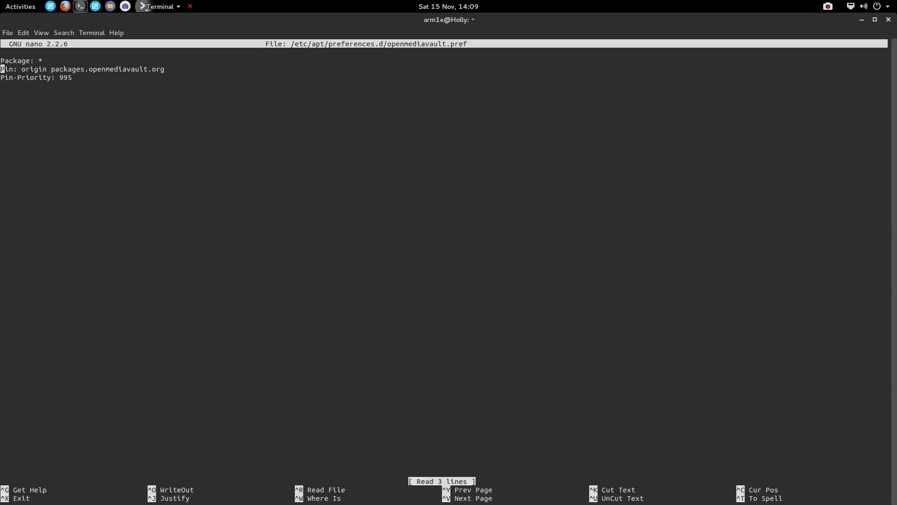
Step: Start a new 'Package: owncloud' entry below the existing pin in openmediavault.pref
key(Down)
key(Down)
key(Return)
text(Pa)
text(cka)
text(ge)
text(: )
text(own)
text(cloud)
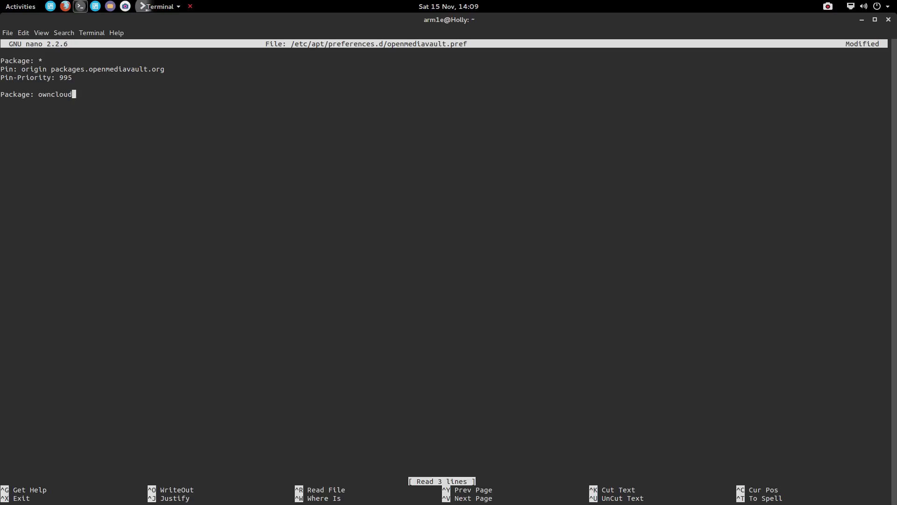
key(Return)
text(Pin)
text(: or)
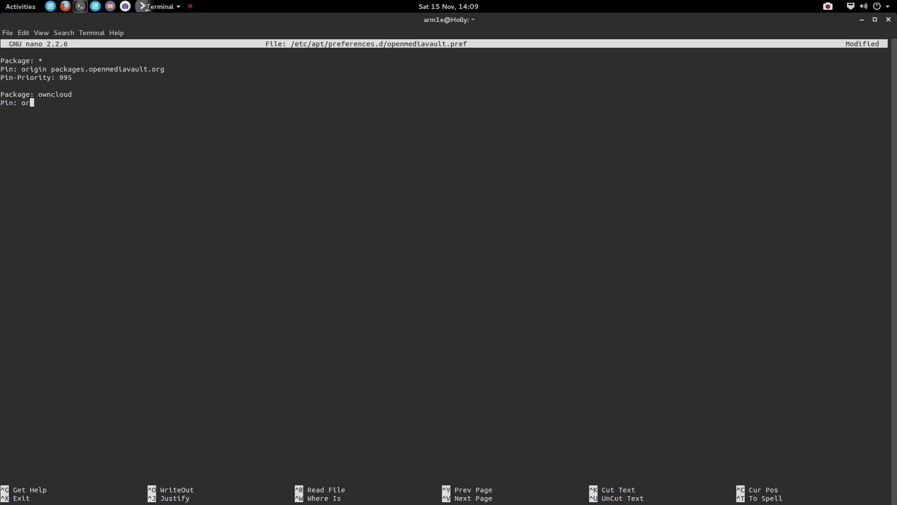
text(igin)
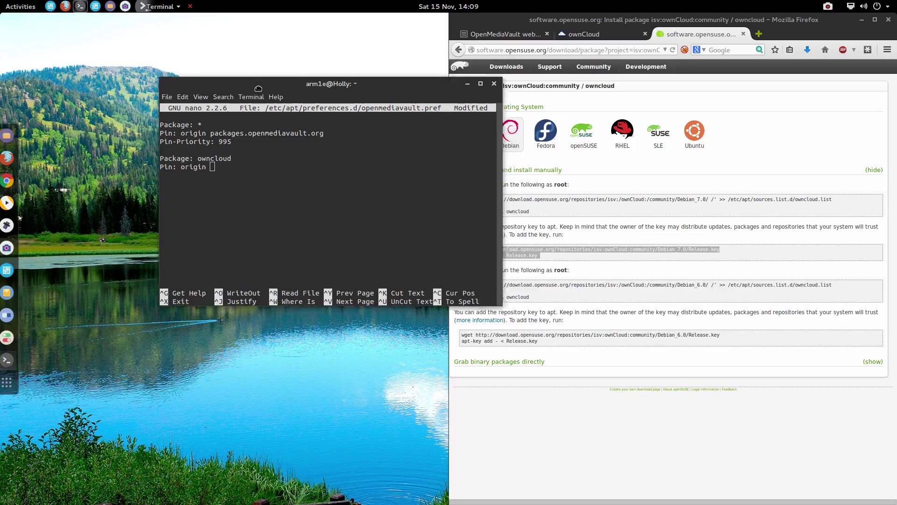
Step: Copy download.opensuse.org from the download page into the 'Pin: origin' line, then begin the priority line
mouse_move(264, 20)
mouse_down()
mouse_move(234, 89)
mouse_move(190, 55)
mouse_up()
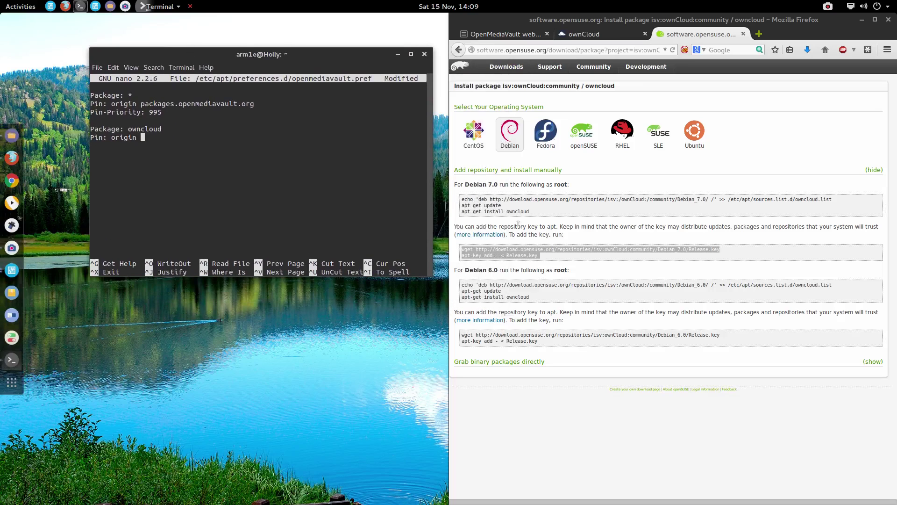
drag(510, 200, 568, 199)
right_click(568, 199)
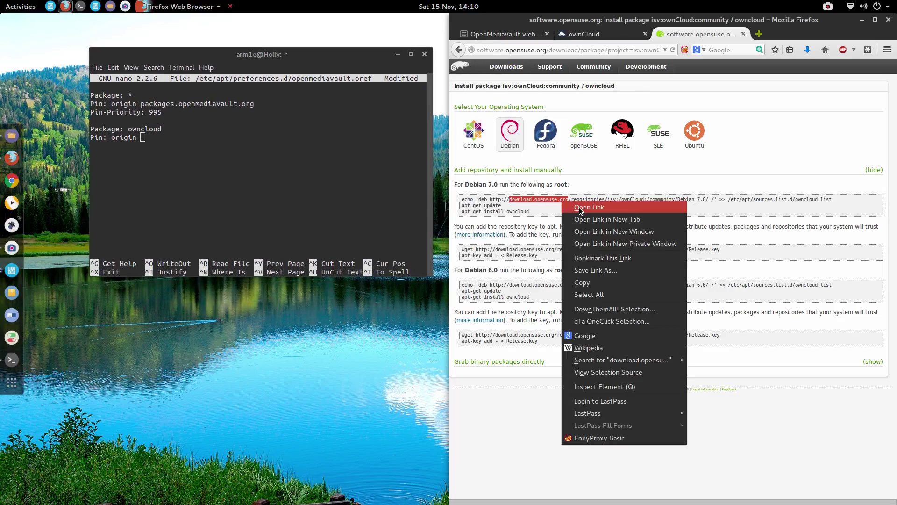
click(582, 282)
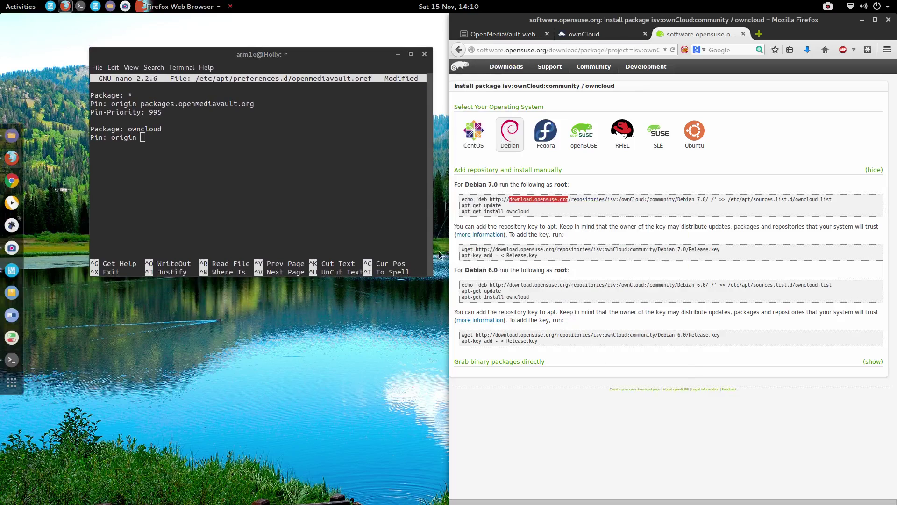
click(192, 182)
right_click(191, 179)
click(241, 212)
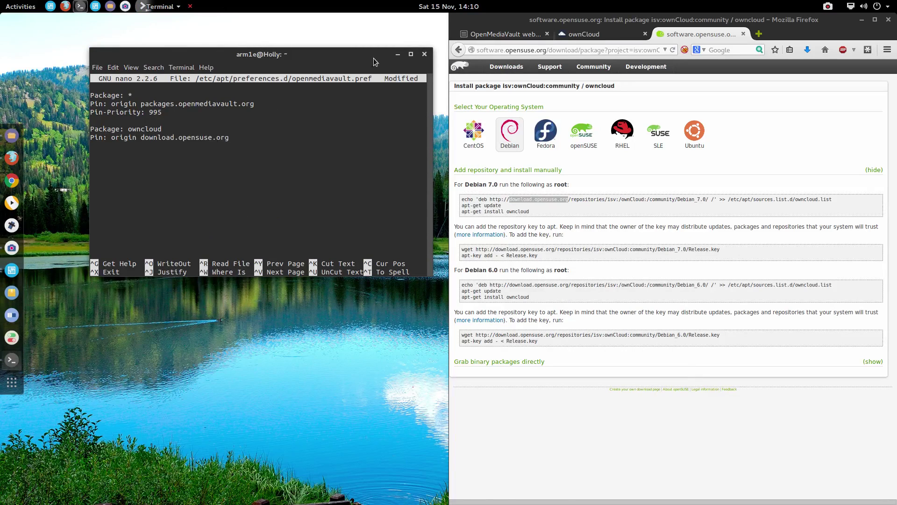
click(411, 54)
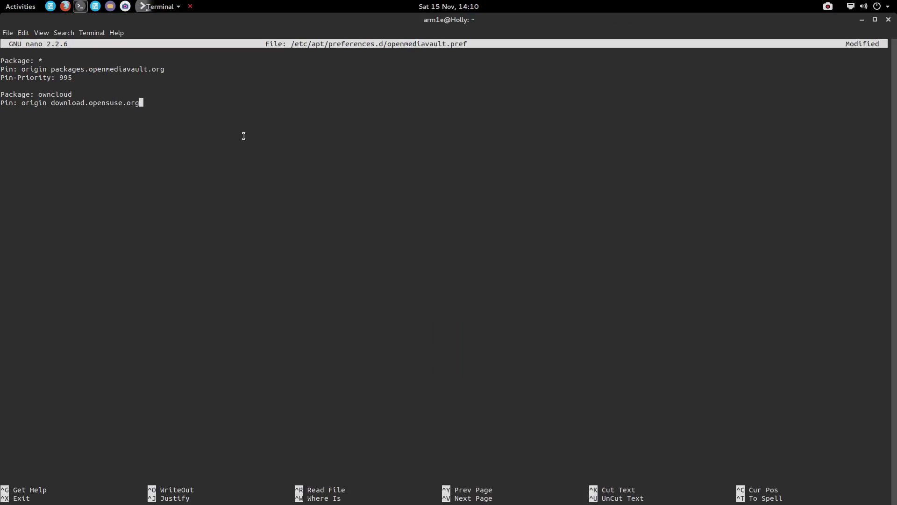
key(Return)
text(P)
text(in-)
text(Prior)
text(ity)
text(: )
text(99)
text(6)
Step: Save the preferences file and rerun apt-get update from history
key(ctrl+x)
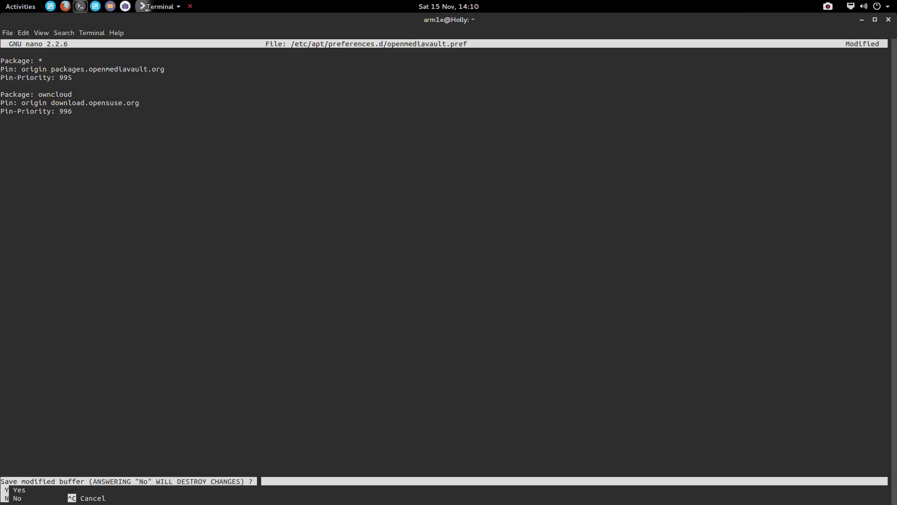
key(y)
key(Return)
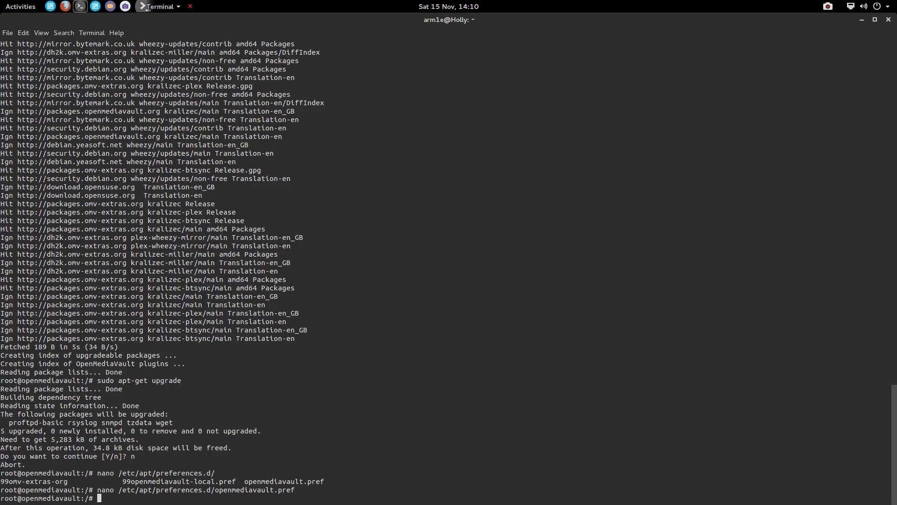
key(Up)
key(Up)
key(Up)
key(Return)
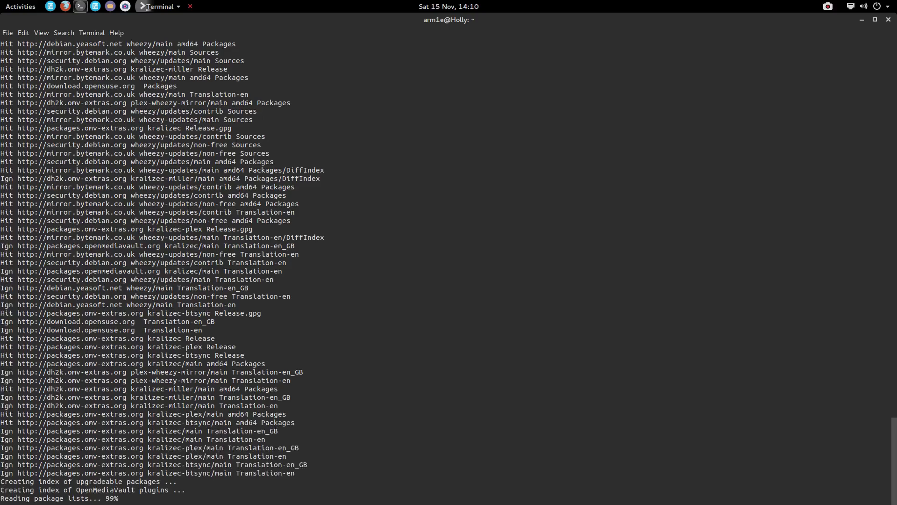
Step: Rerun apt-get upgrade and confirm installing owncloud 7.0.3-1 with five other packages
key(Up)
key(Up)
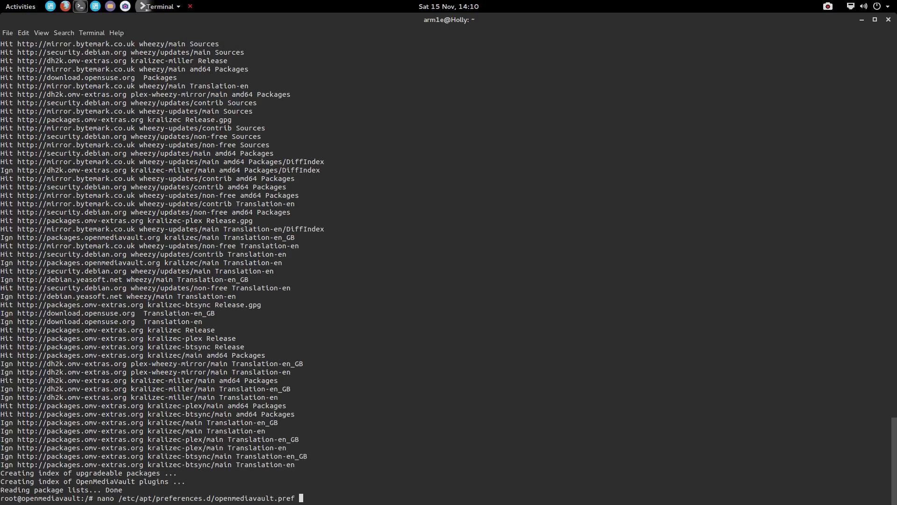
key(Up)
key(Return)
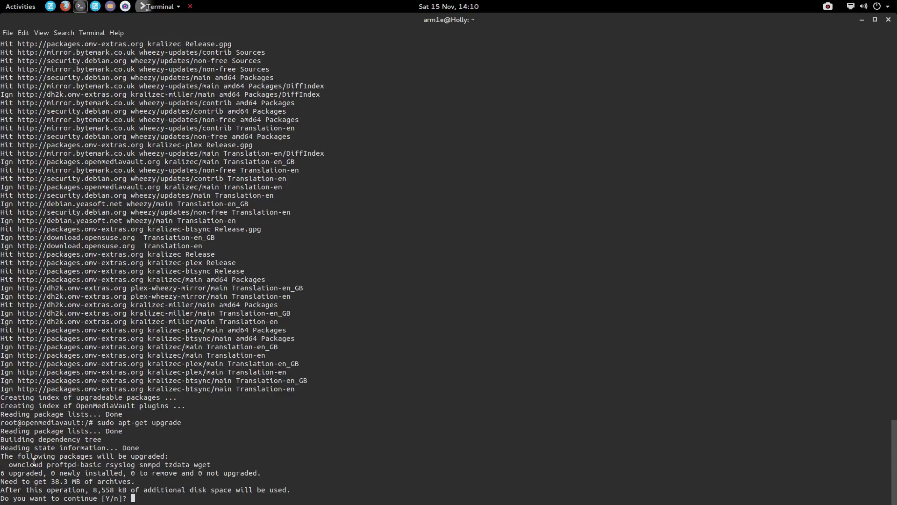
drag(43, 465, 9, 467)
text(y)
key(Return)
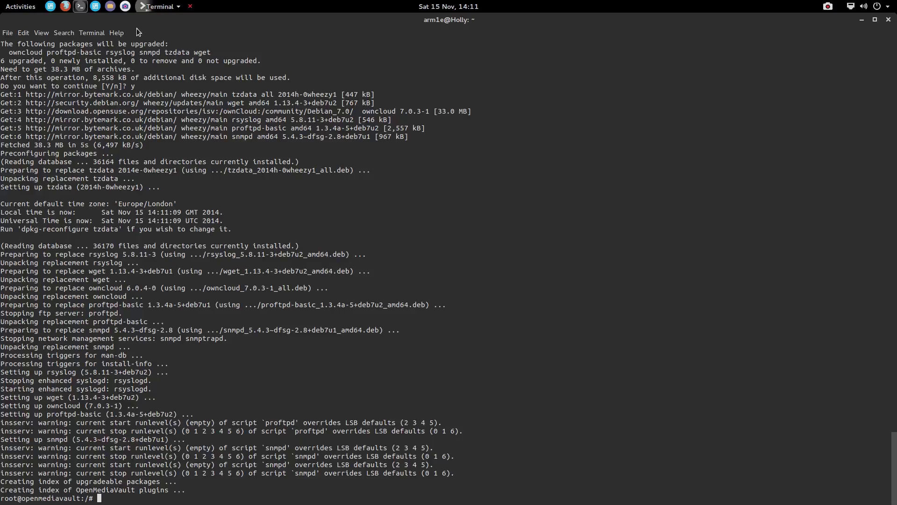
Step: Close the terminal, maximise Firefox and return to the ownCloud admin tab showing 6.0.4
click(889, 22)
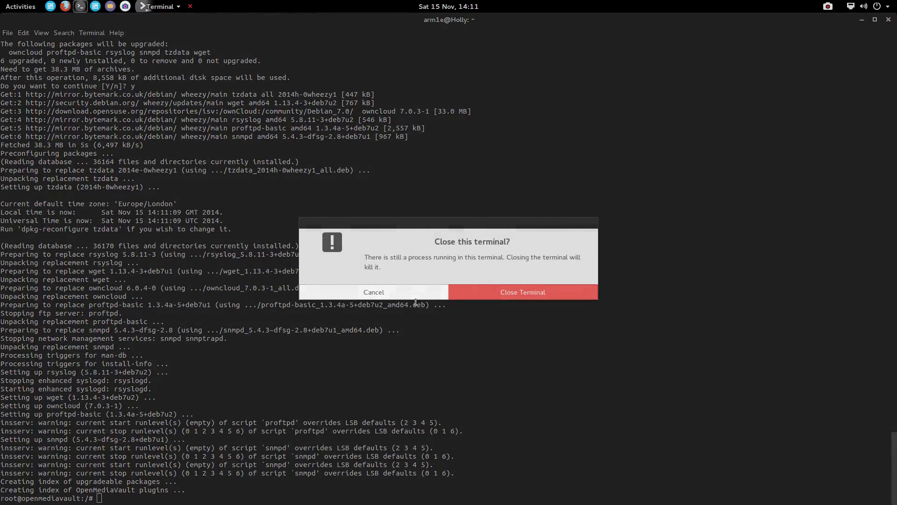
click(514, 292)
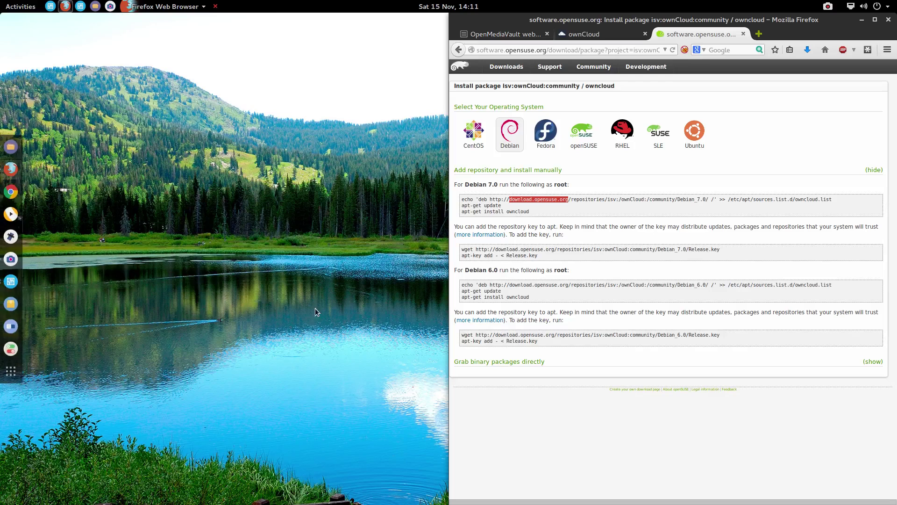
double_click(768, 19)
double_click(491, 19)
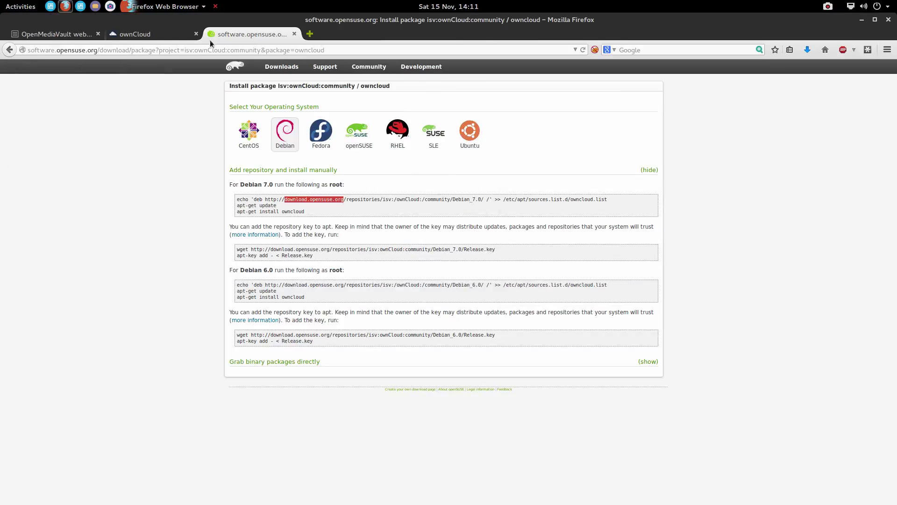
click(160, 33)
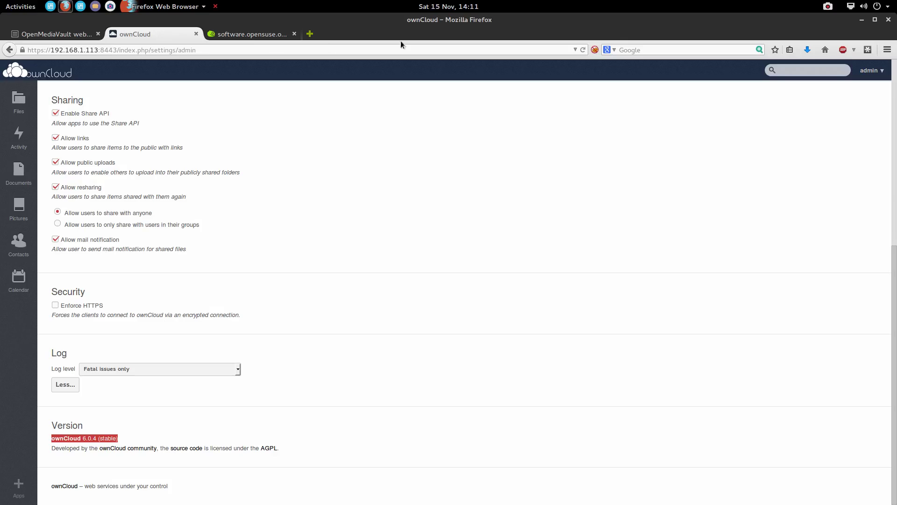
Step: Reload the ownCloud admin page and start the update to version 7.0.3
click(583, 50)
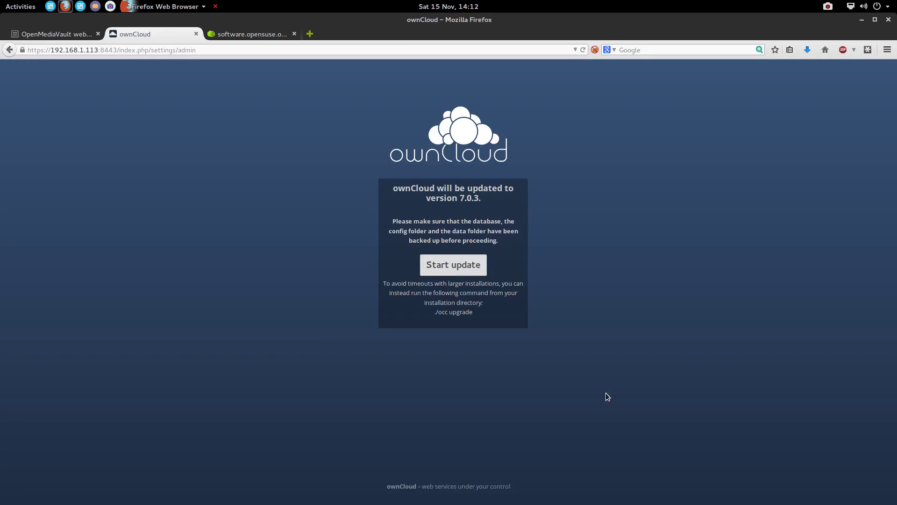
click(452, 265)
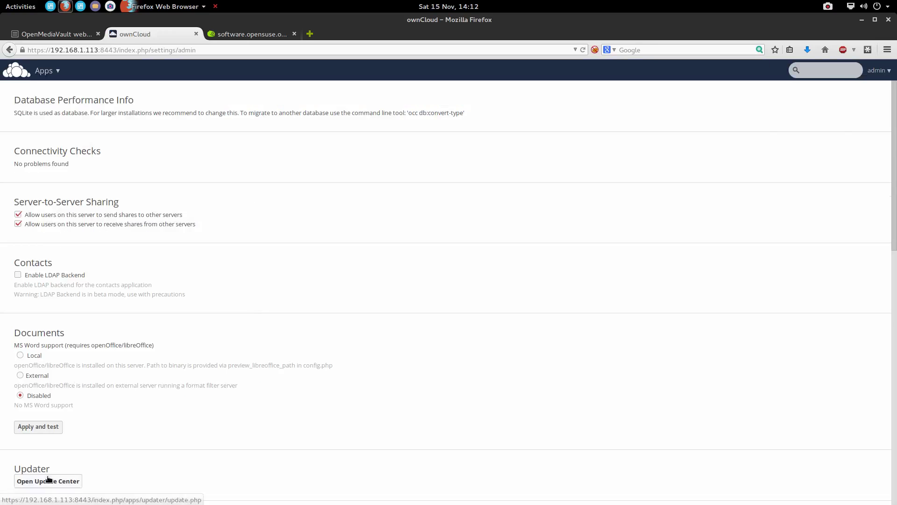
scroll(150, 412, down, 1)
scroll(150, 413, down, 3)
scroll(150, 413, down, 8)
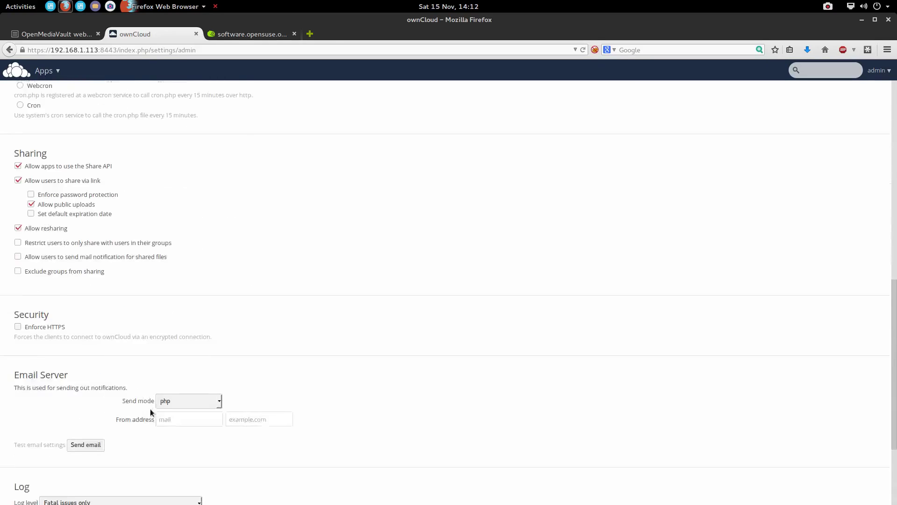
scroll(150, 412, down, 3)
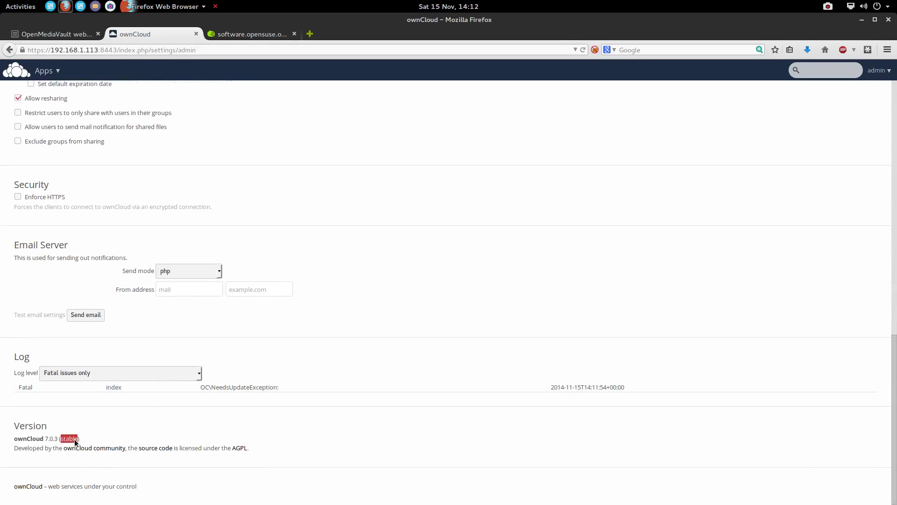
scroll(143, 413, up, 5)
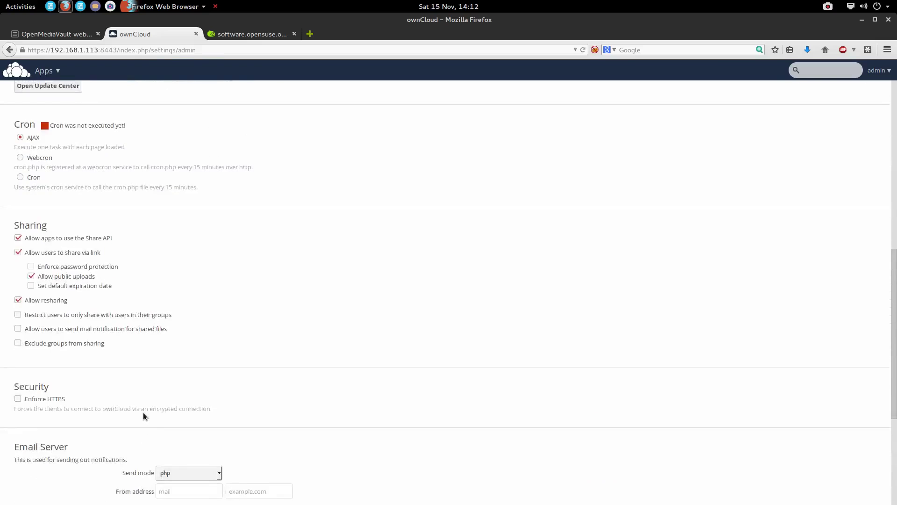
scroll(143, 413, up, 8)
scroll(143, 413, up, 2)
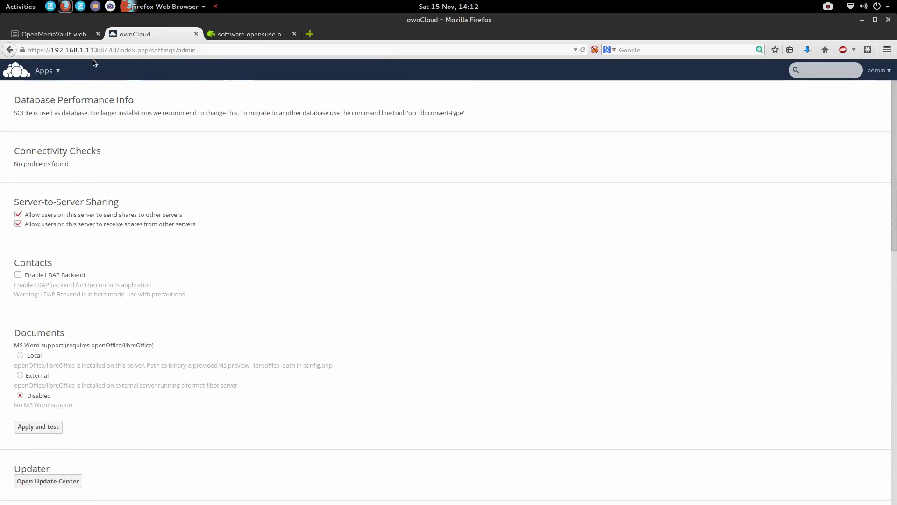
Step: Check ownCloud reports 7.0.3, then open OpenMediaVault's Update Manager showing no pending updates
click(44, 71)
scroll(145, 248, down, 2)
scroll(145, 291, down, 3)
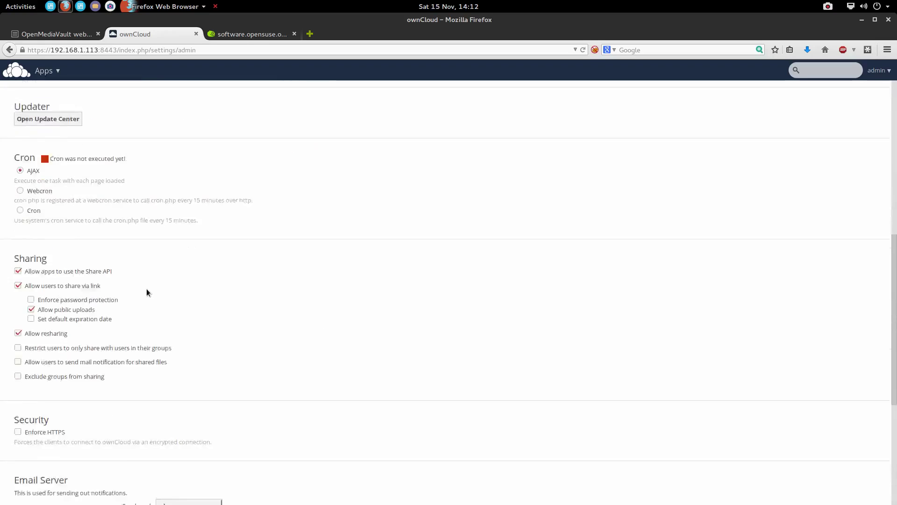
scroll(146, 291, down, 2)
scroll(144, 297, up, 3)
scroll(144, 298, up, 4)
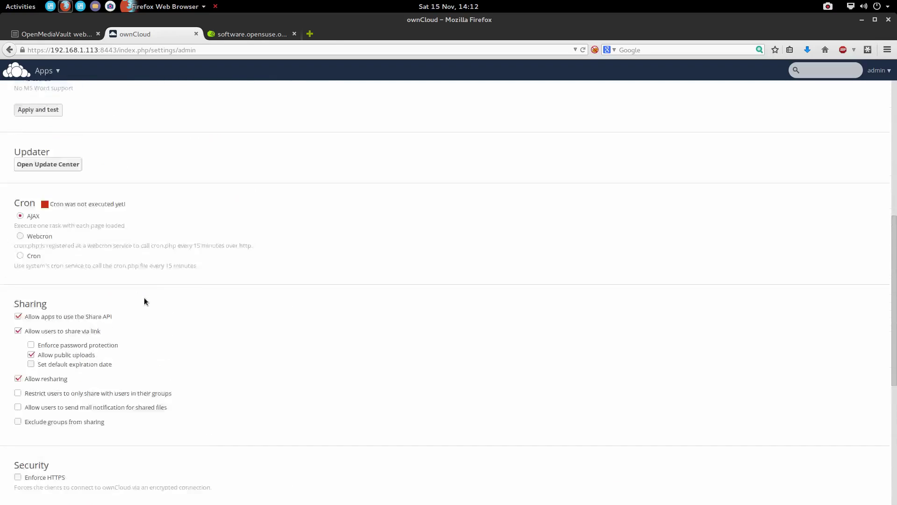
scroll(144, 297, up, 3)
click(69, 35)
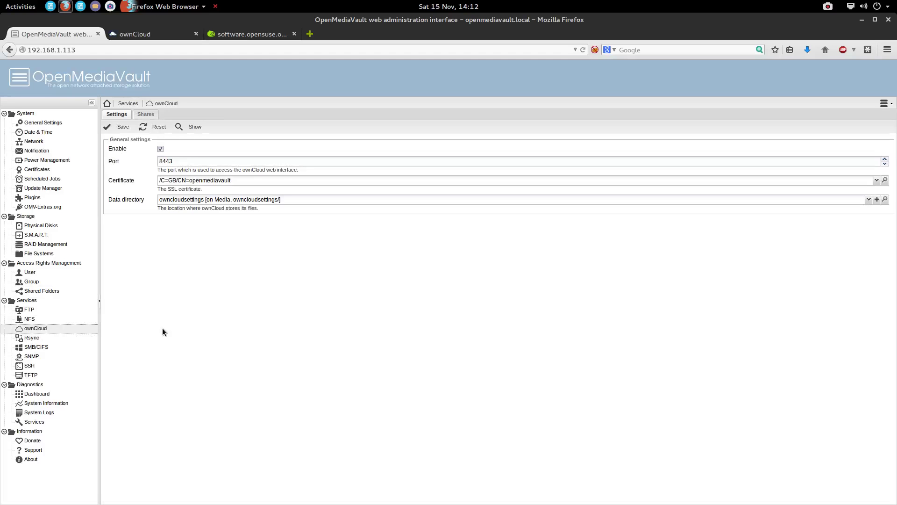
click(42, 188)
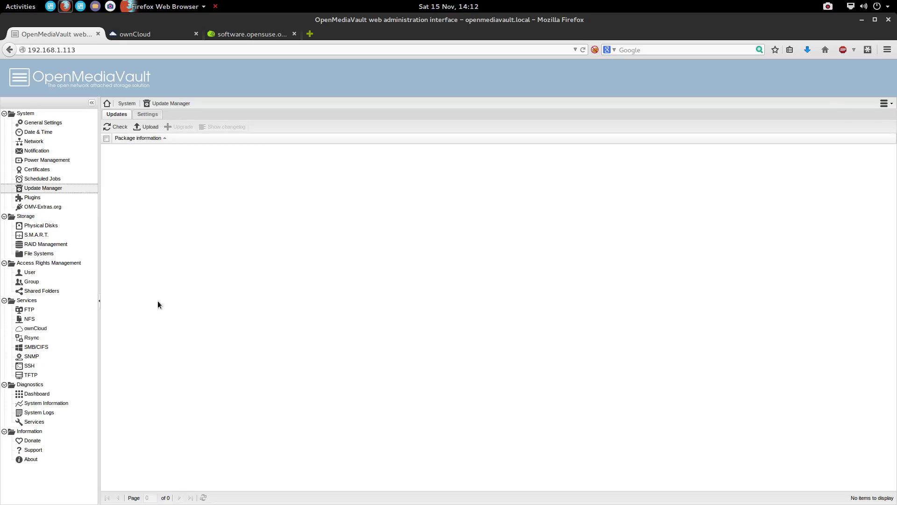